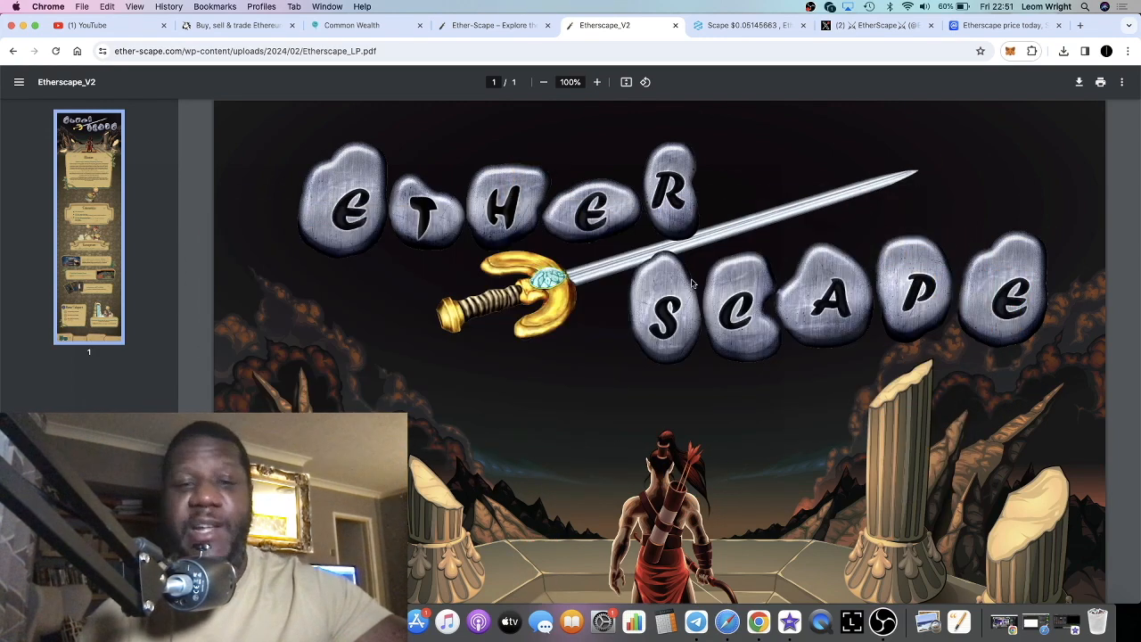
scroll(692, 283, "down", 10)
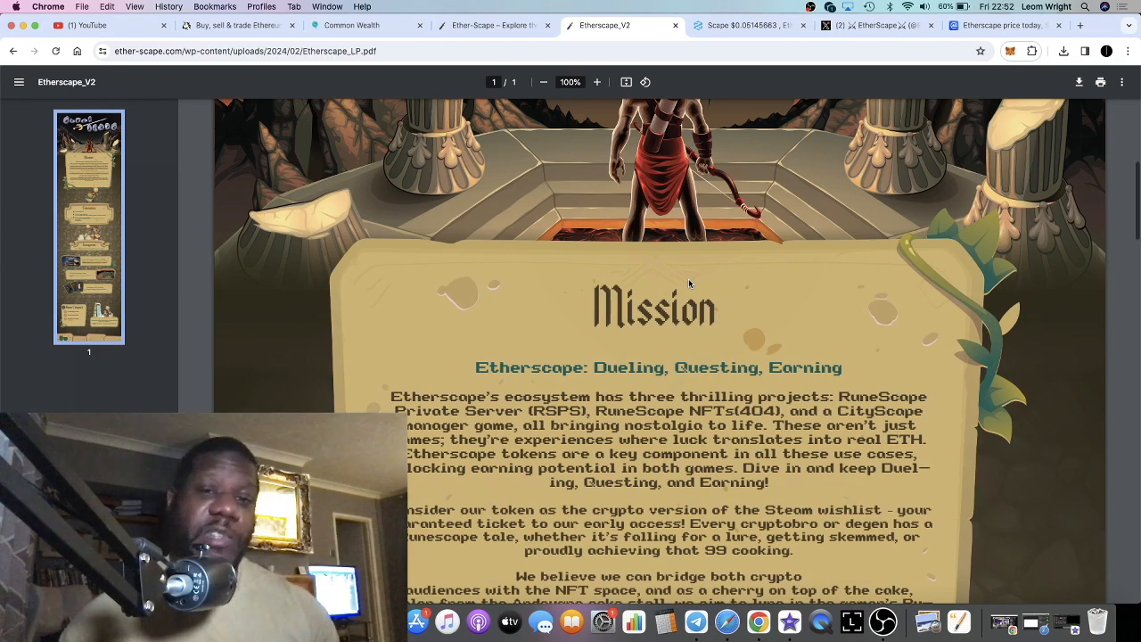
scroll(689, 283, "up", 2)
scroll(653, 254, "up", 8)
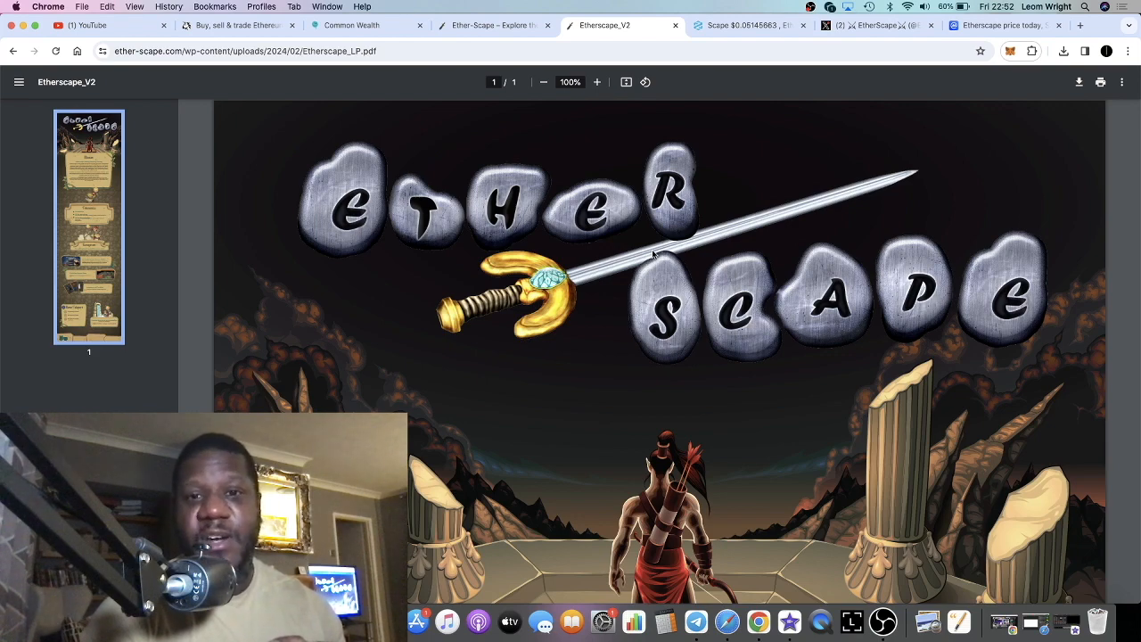
scroll(652, 254, "down", 3)
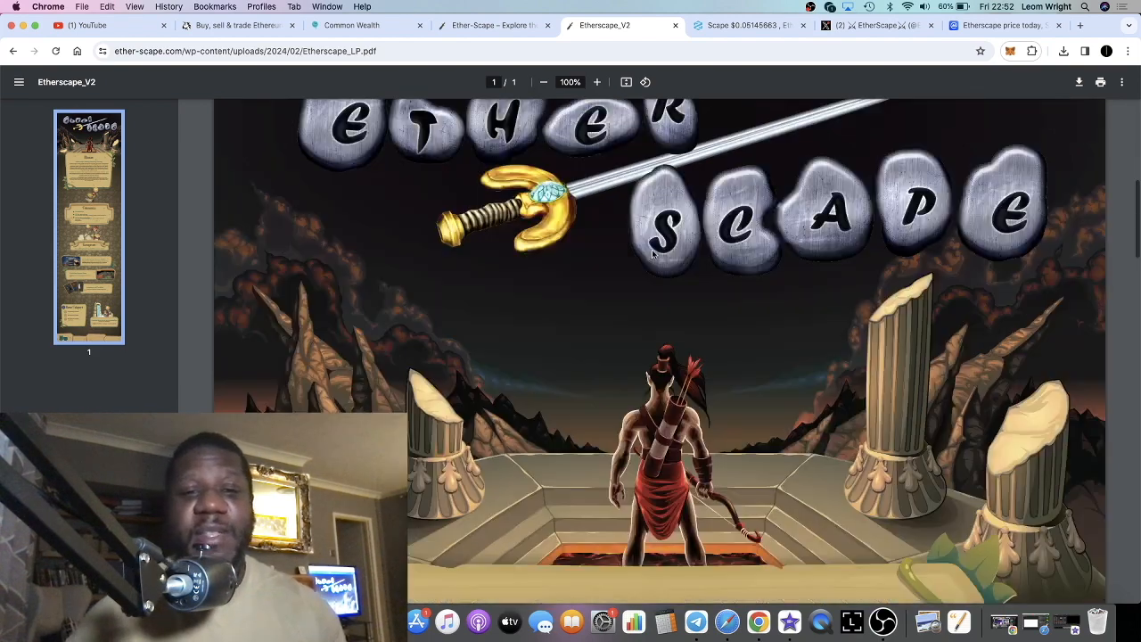
scroll(652, 254, "down", 10)
scroll(652, 254, "up", 4)
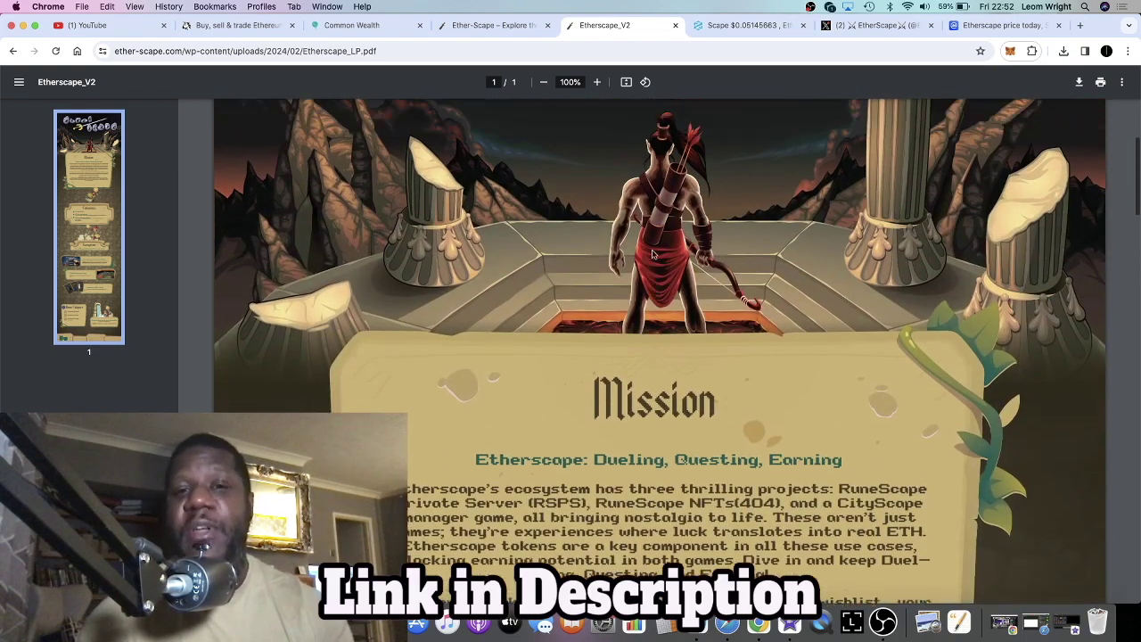
scroll(652, 254, "up", 8)
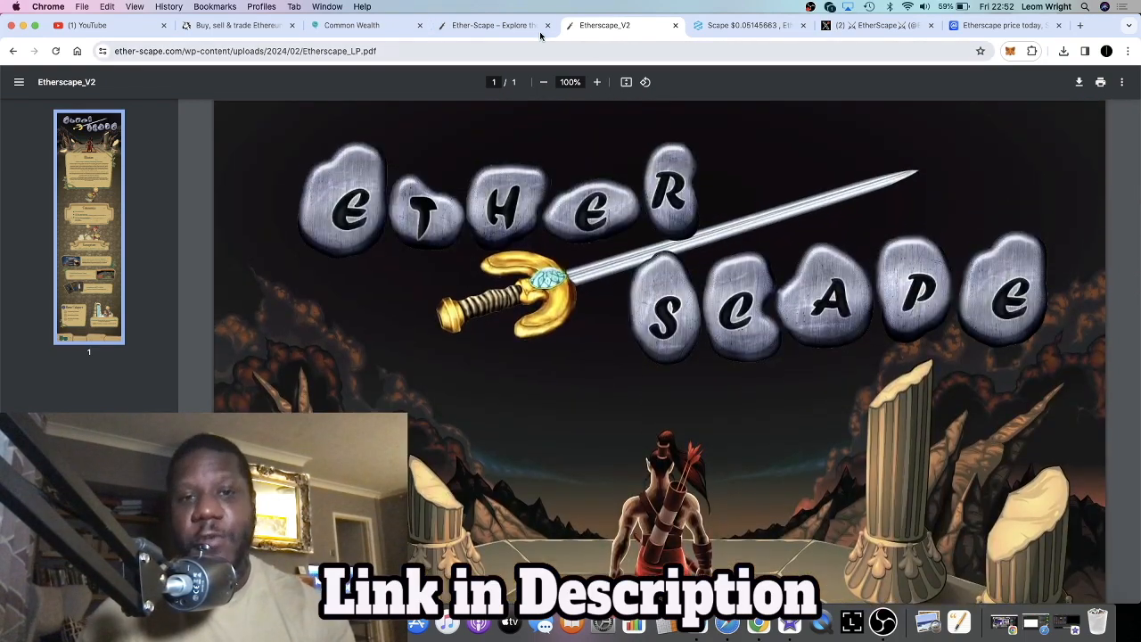
Step: Review the Etherscape homepage and DEXTools Scape chart, then return to the litepaper's Dueling, Questing, Earning section
left_click(495, 25)
scroll(513, 225, "down", 5)
scroll(513, 225, "down", 10)
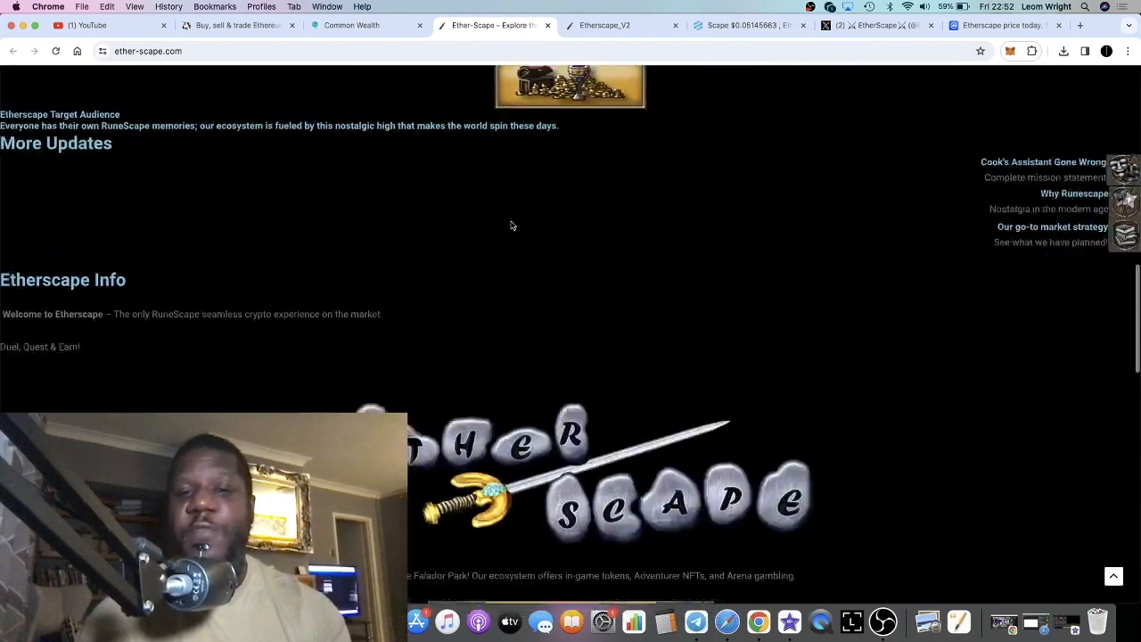
scroll(513, 225, "down", 8)
scroll(513, 225, "up", 5)
scroll(513, 224, "up", 6)
scroll(513, 225, "up", 8)
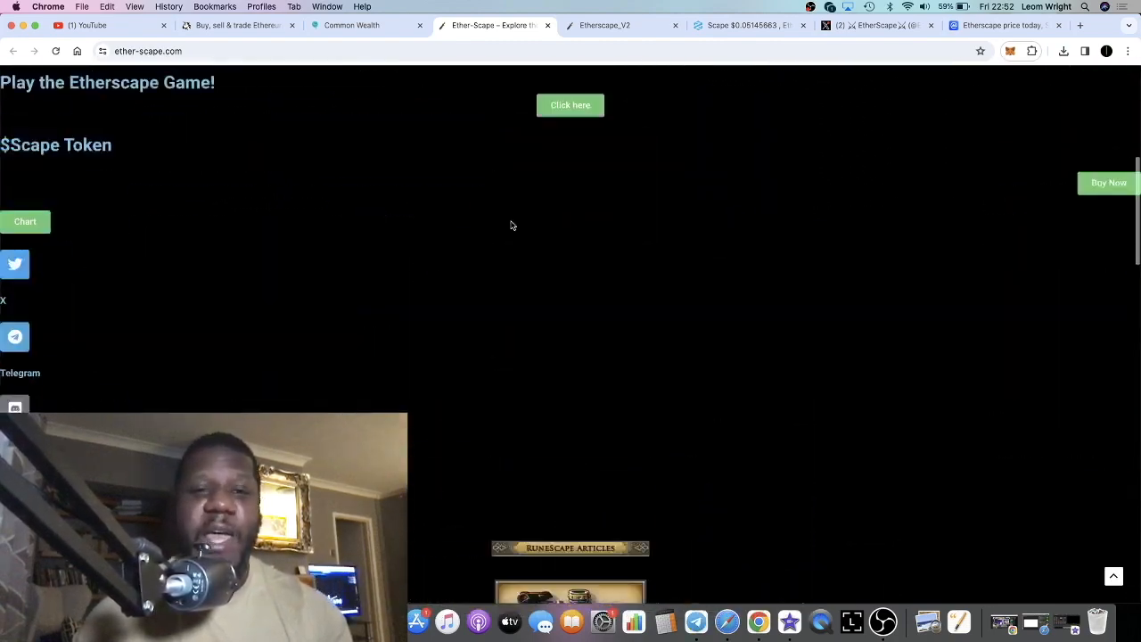
scroll(512, 224, "up", 6)
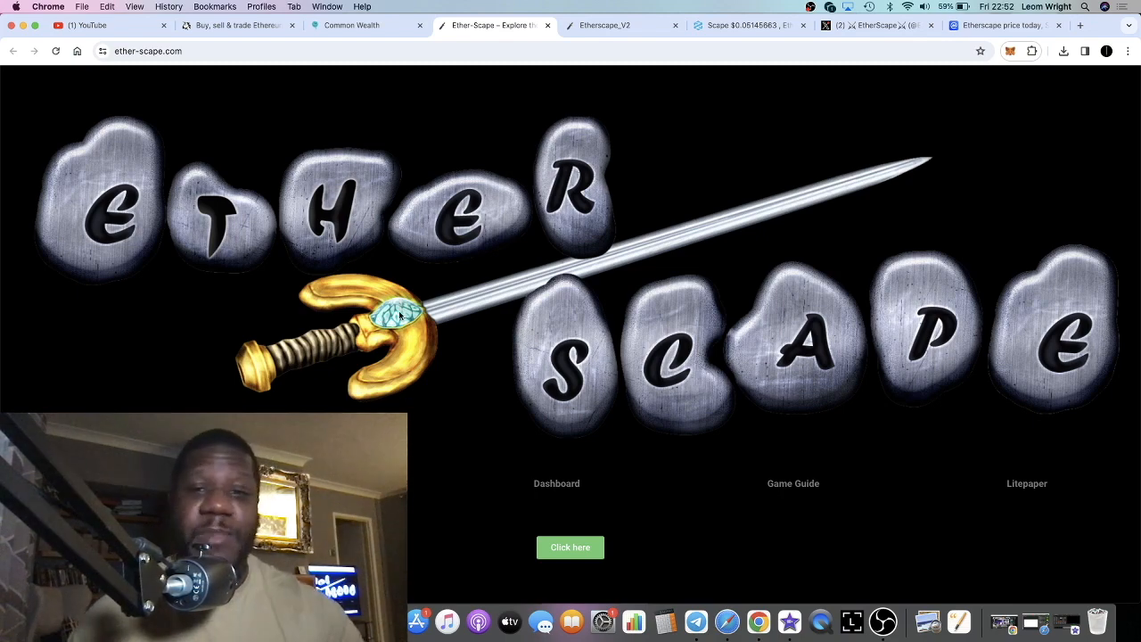
left_click(749, 25)
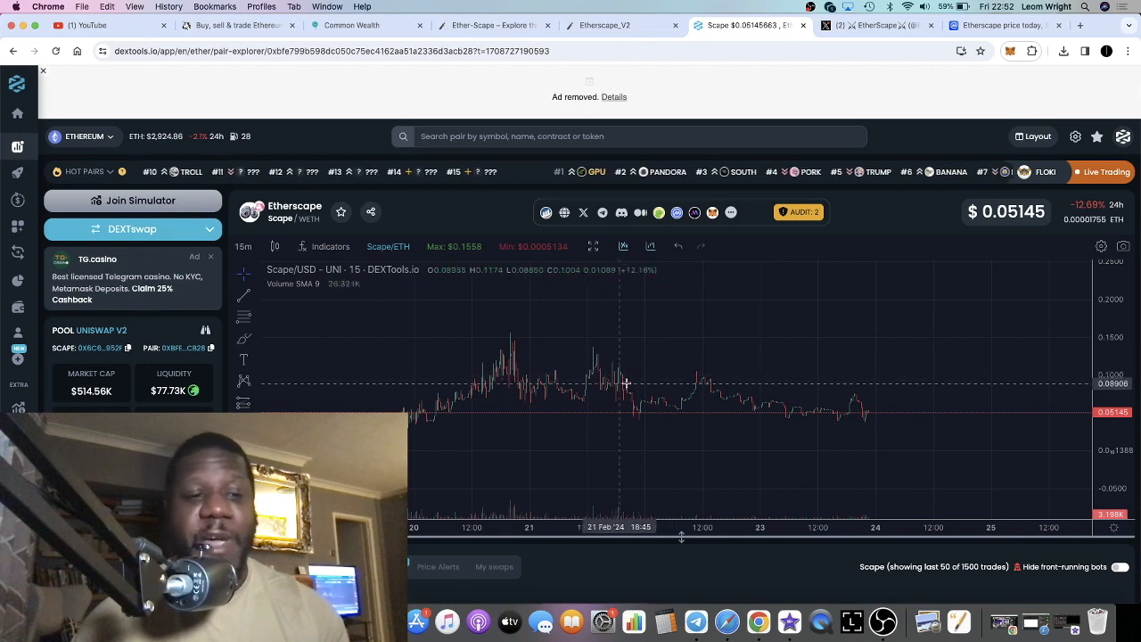
left_click(493, 24)
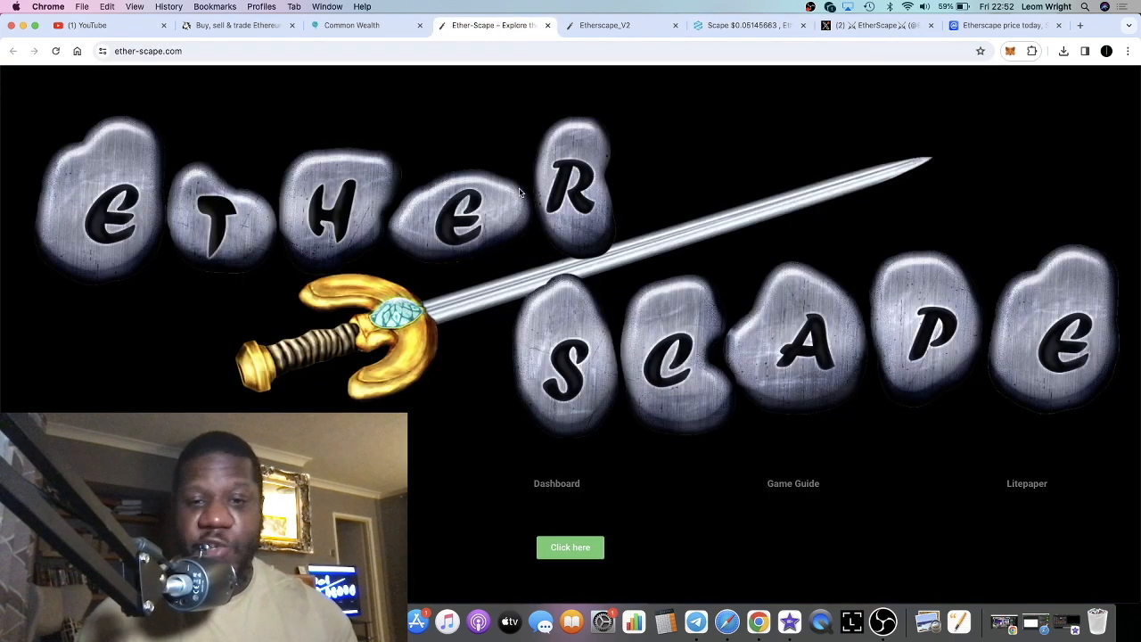
scroll(500, 178, "down", 5)
scroll(446, 223, "up", 2)
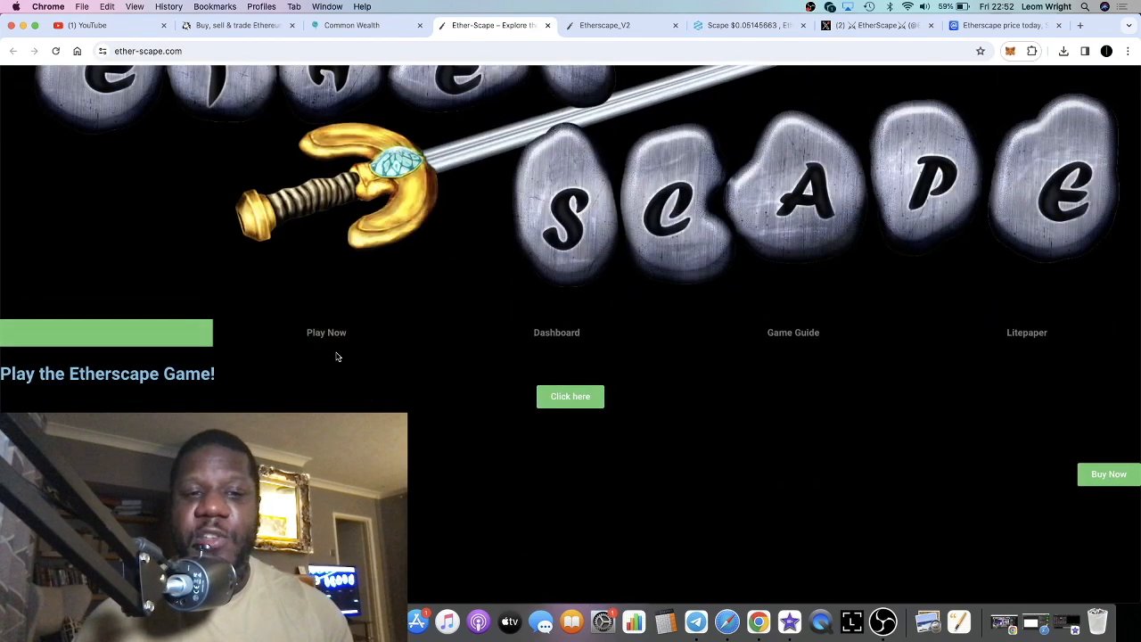
scroll(355, 268, "up", 4)
scroll(355, 267, "down", 1)
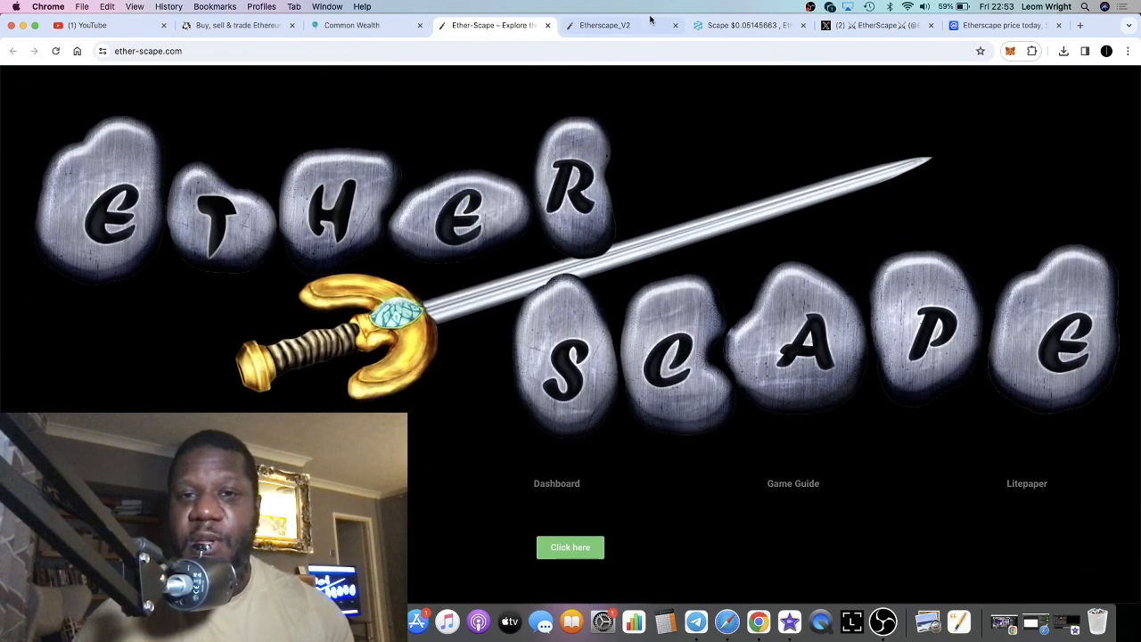
left_click(606, 25)
scroll(569, 296, "down", 3)
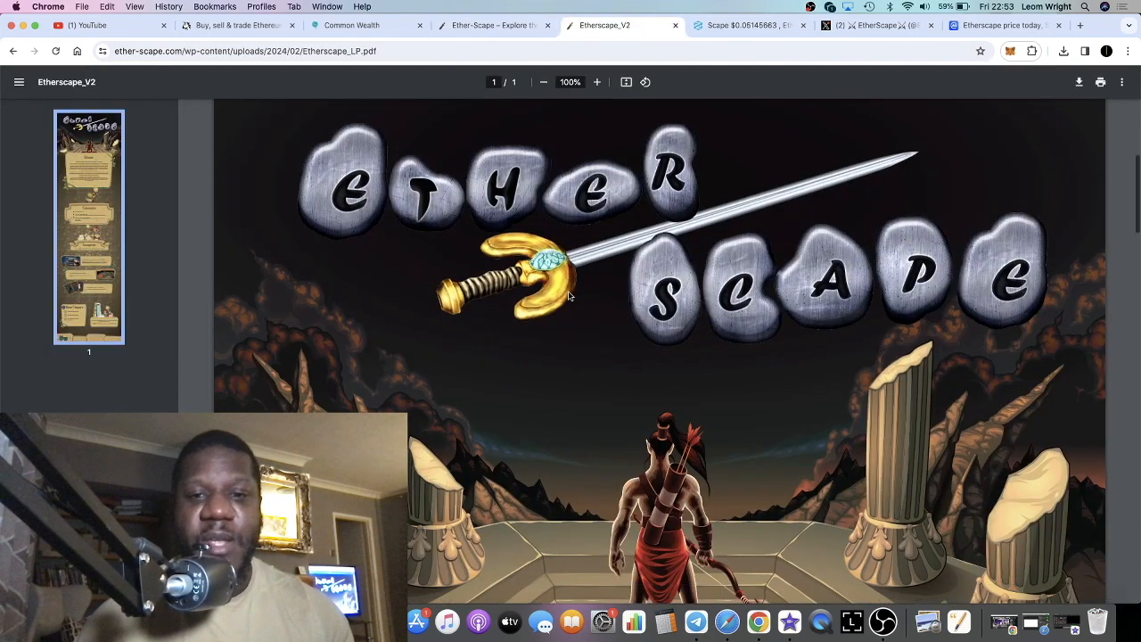
scroll(569, 296, "down", 10)
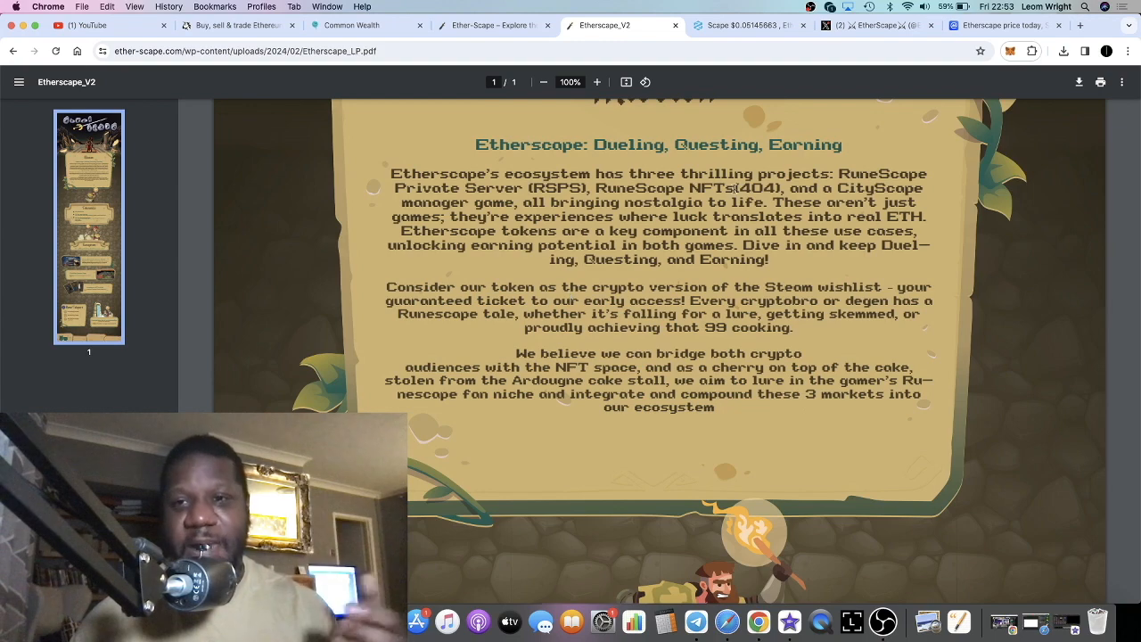
Step: Browse the EtherScape X timeline from the CoinMarketCap listing announcement to the soft launch server update
left_click(874, 25)
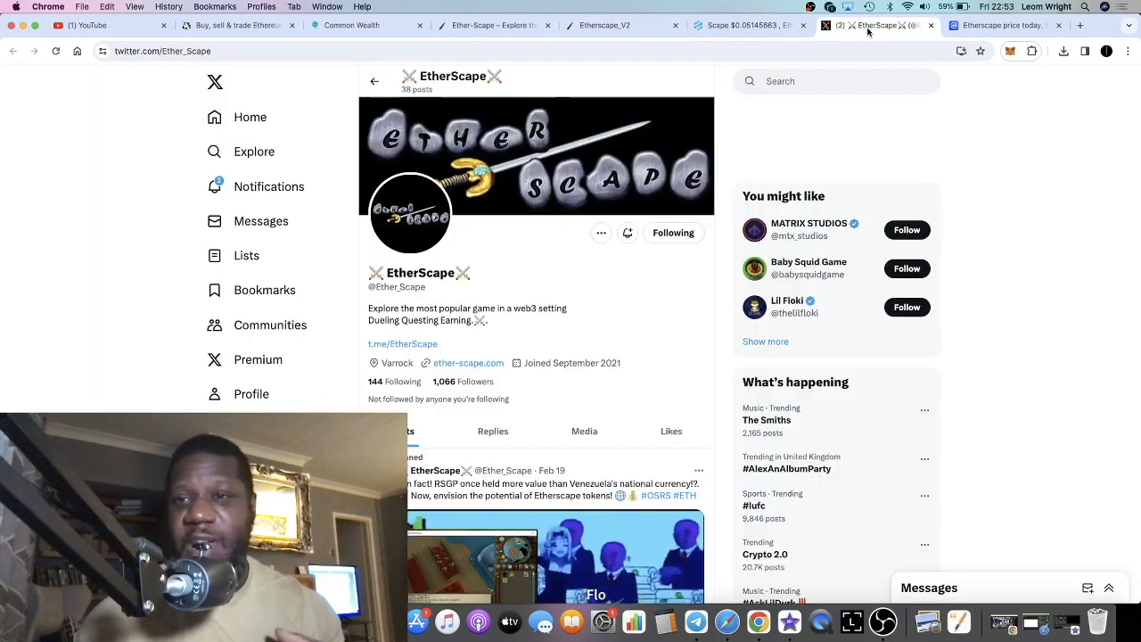
scroll(657, 292, "down", 5)
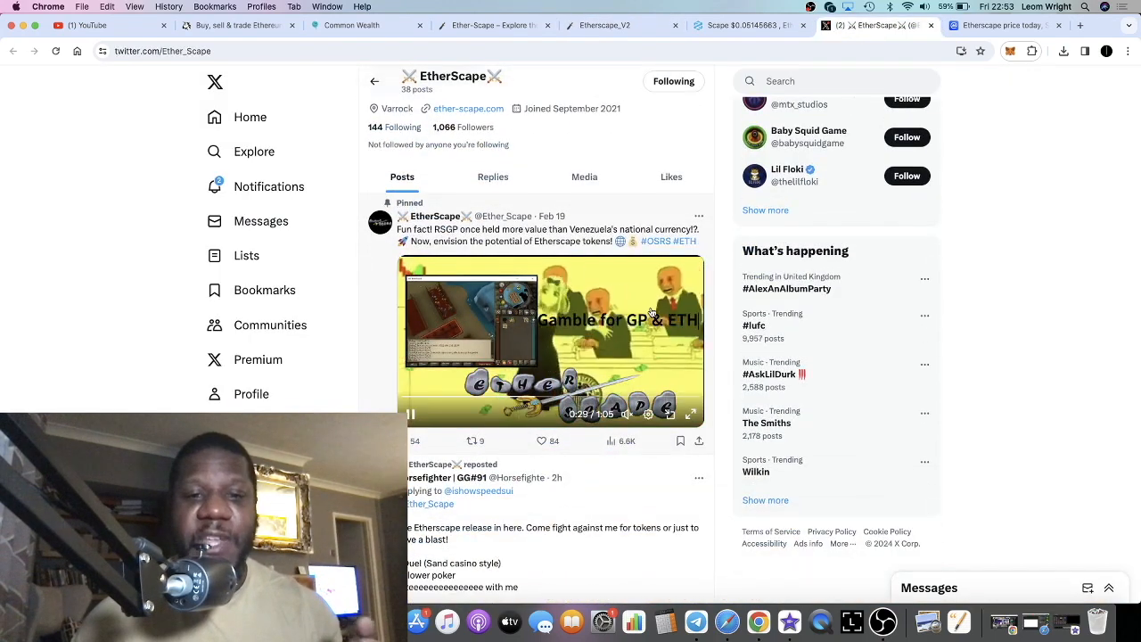
scroll(656, 314, "up", 5)
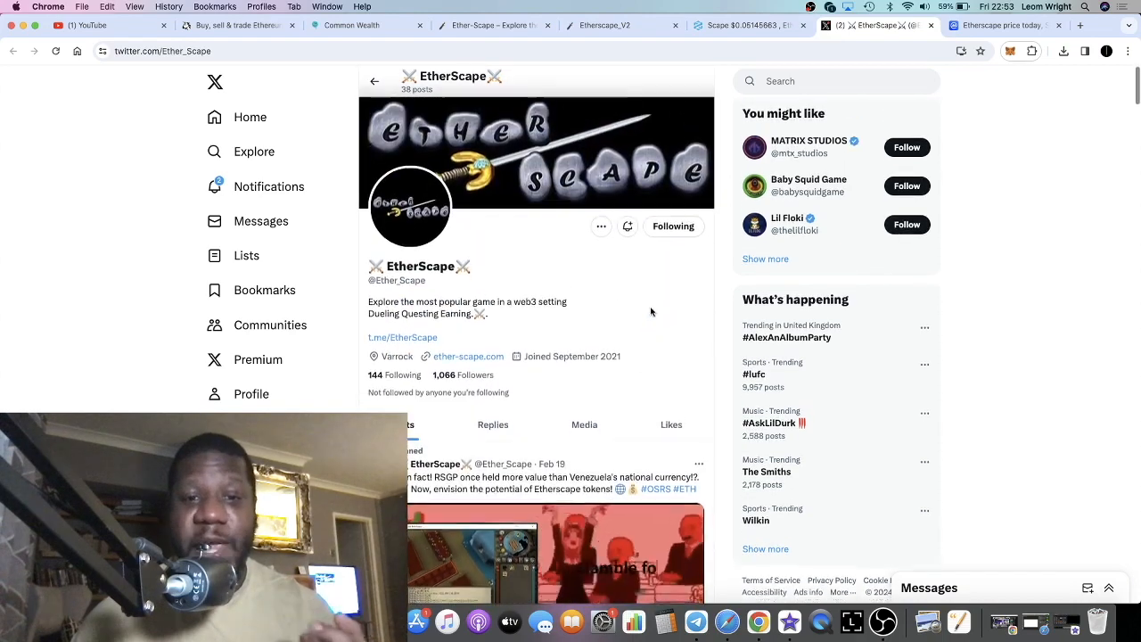
scroll(651, 312, "down", 4)
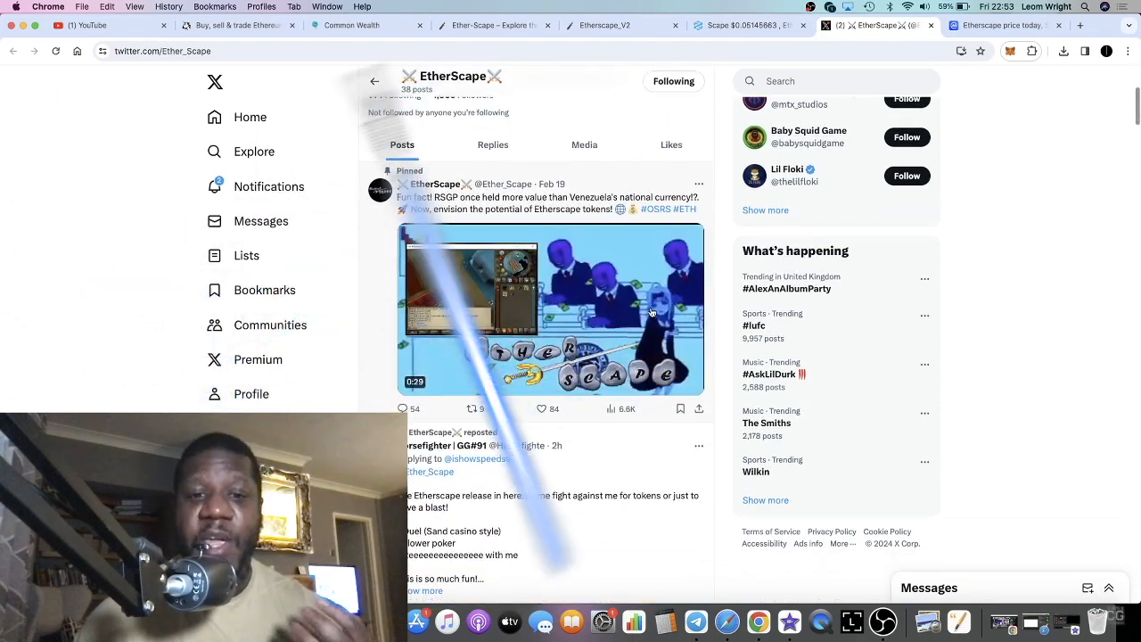
scroll(653, 312, "down", 5)
scroll(653, 314, "down", 3)
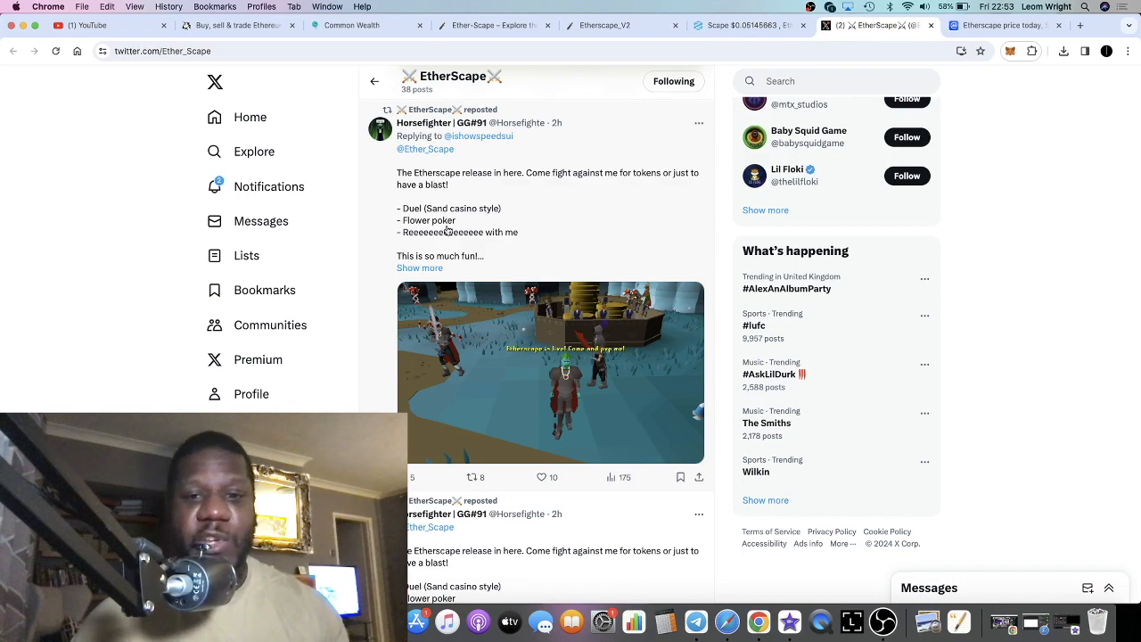
scroll(447, 230, "down", 4)
scroll(517, 236, "down", 8)
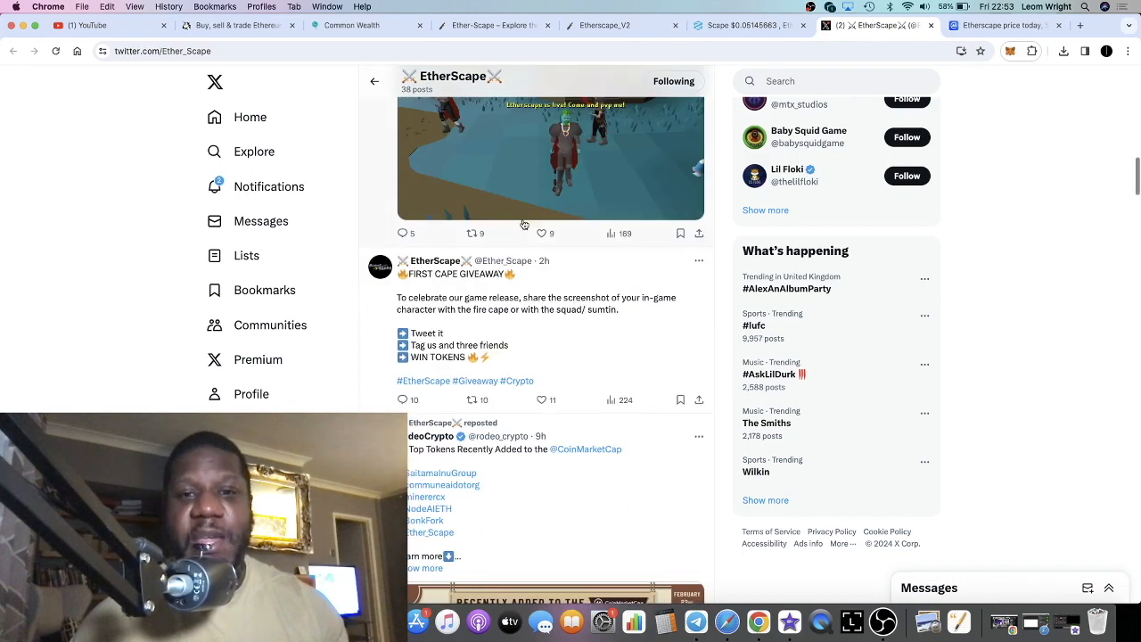
scroll(524, 225, "down", 8)
scroll(524, 224, "down", 8)
scroll(523, 225, "down", 4)
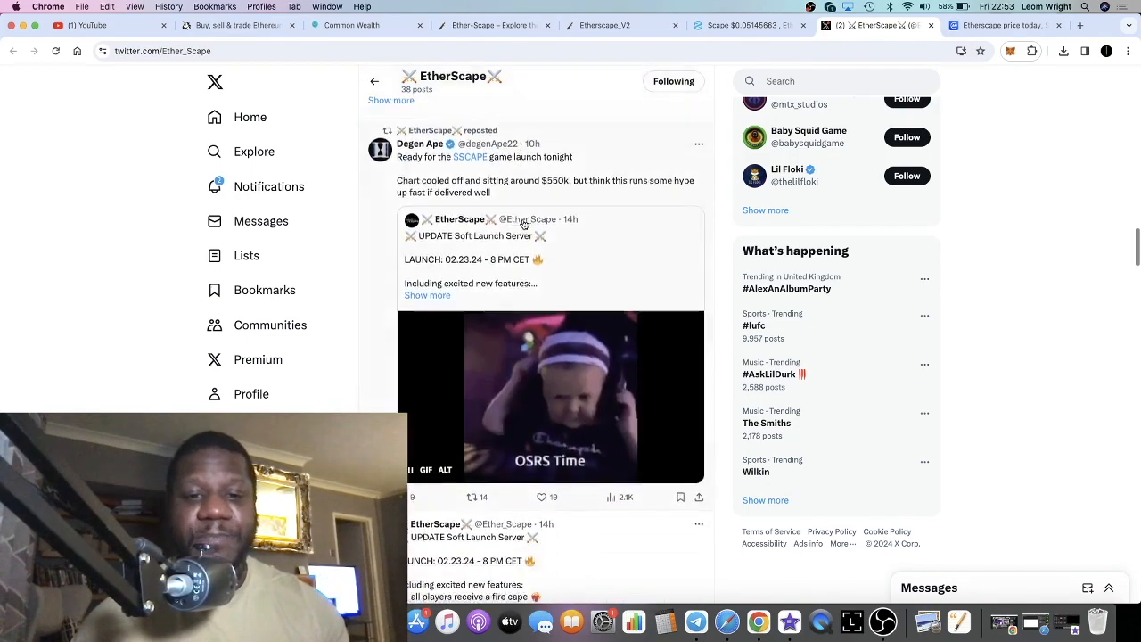
scroll(523, 225, "down", 6)
scroll(523, 225, "down", 6)
scroll(524, 225, "down", 6)
scroll(523, 225, "down", 4)
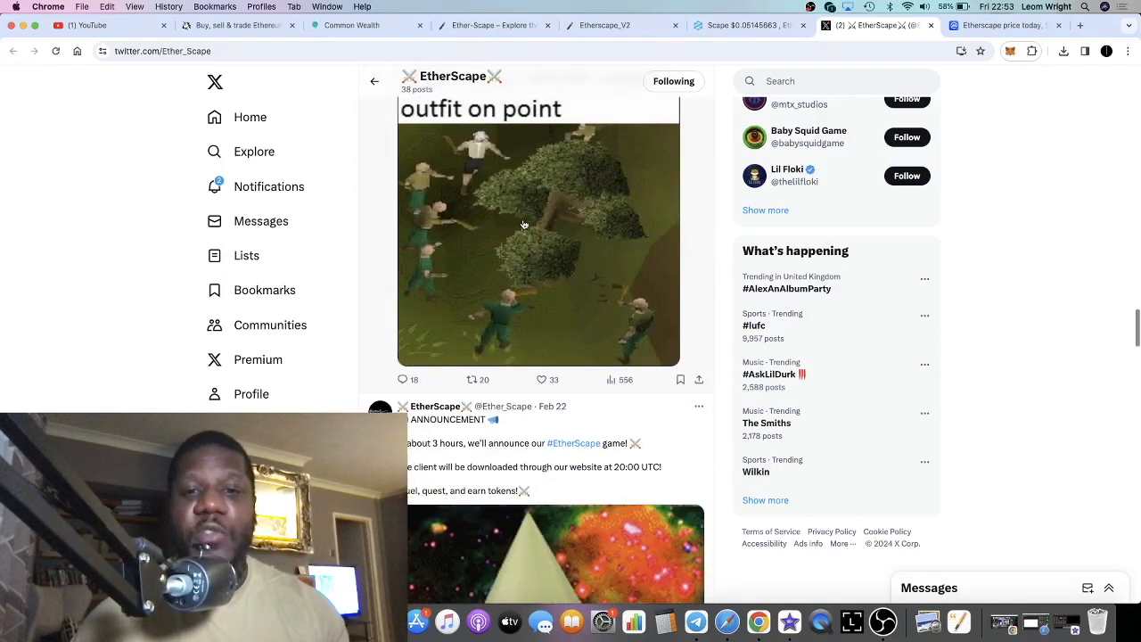
scroll(524, 224, "down", 3)
scroll(524, 225, "down", 8)
scroll(524, 225, "down", 3)
scroll(535, 241, "down", 6)
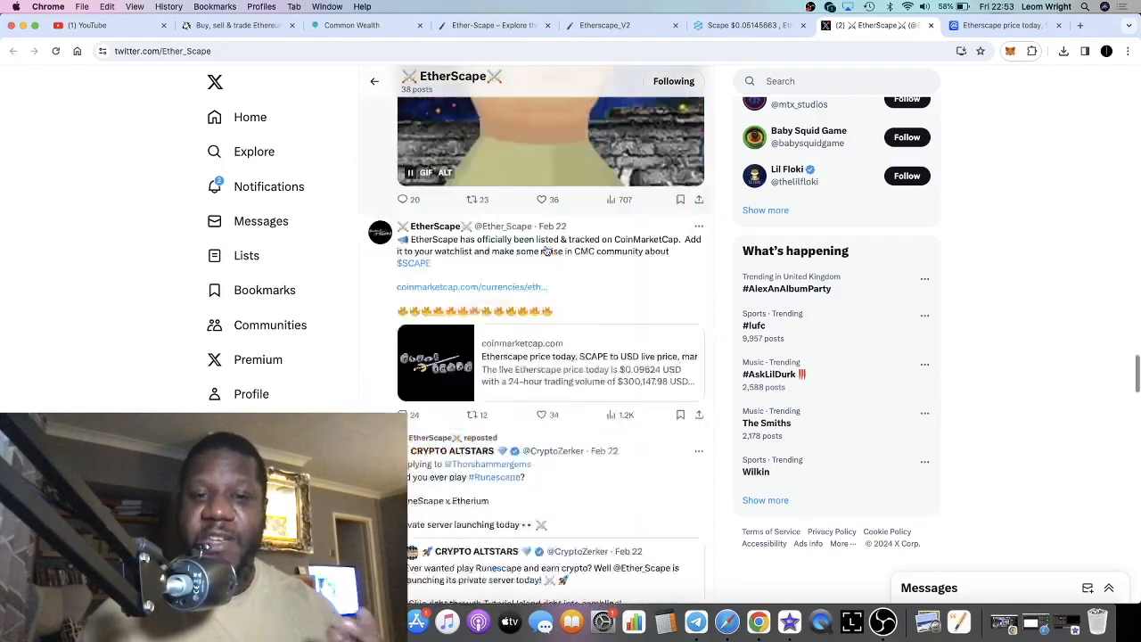
scroll(548, 252, "down", 8)
scroll(547, 252, "down", 6)
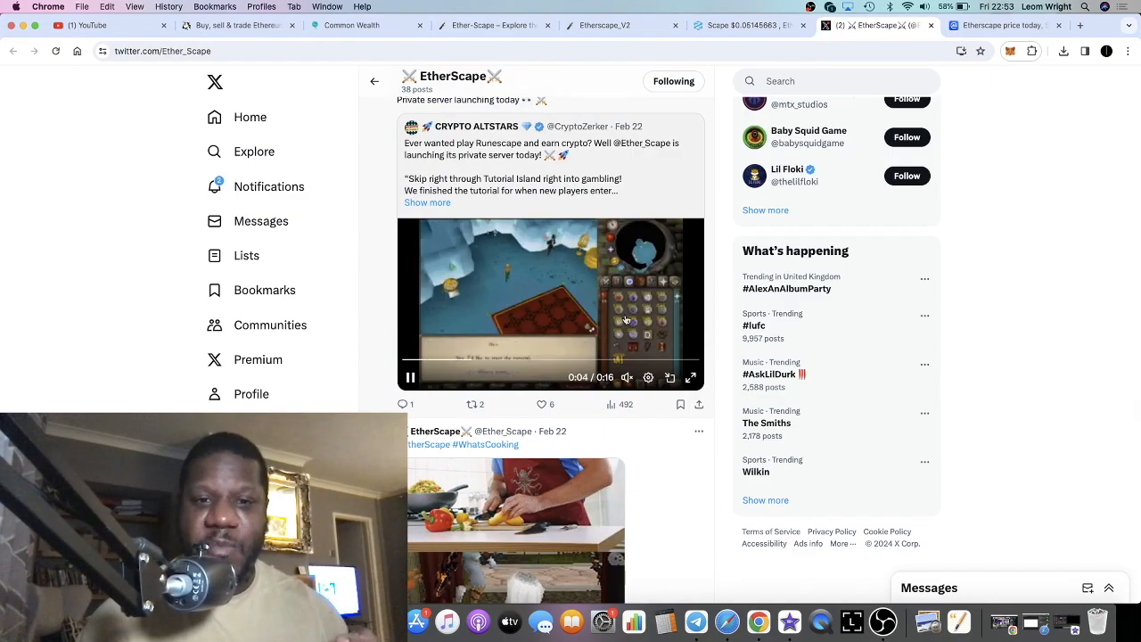
scroll(626, 318, "down", 5)
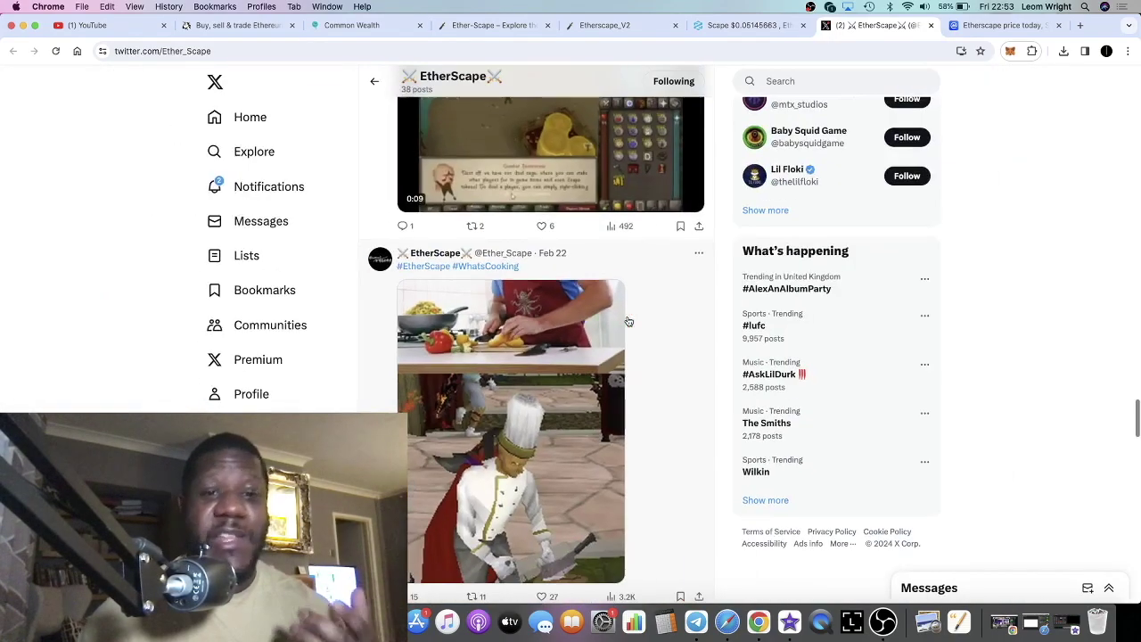
scroll(547, 251, "up", 8)
scroll(548, 251, "up", 8)
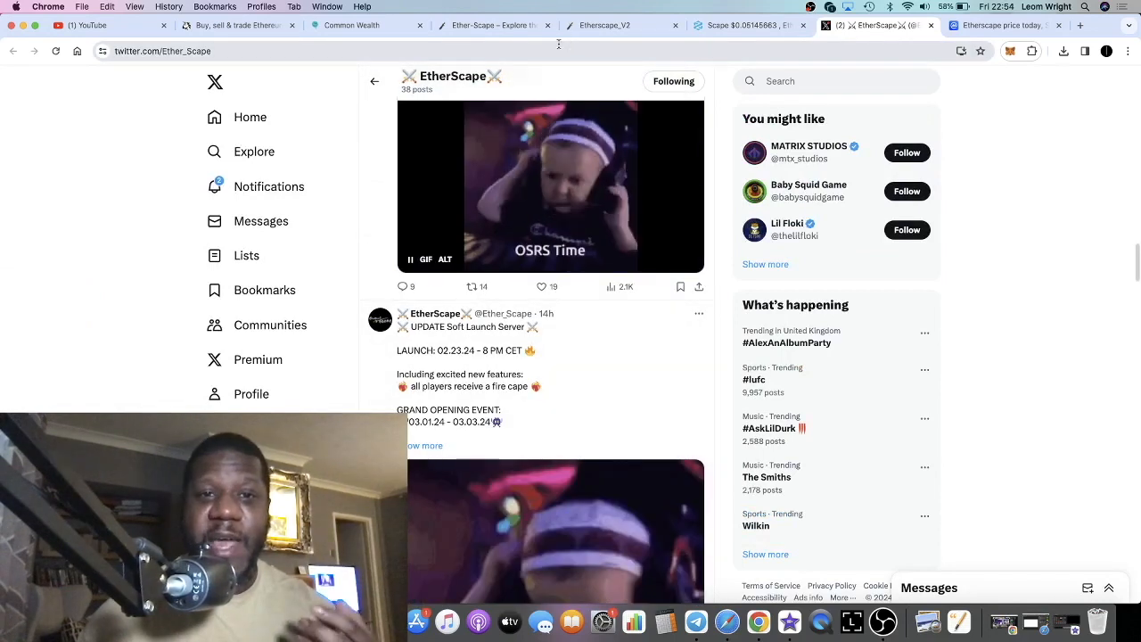
Step: Reopen the Etherscape_V2 litepaper via the Ether-Scape site and read its Mission section
left_click(495, 25)
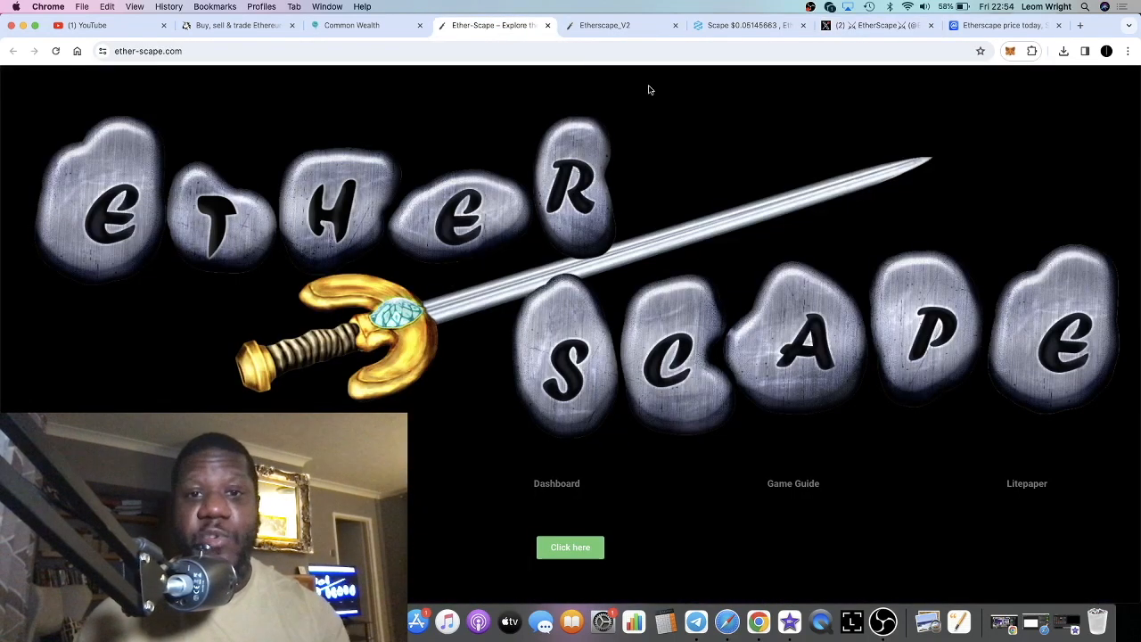
left_click(606, 25)
scroll(555, 281, "up", 1)
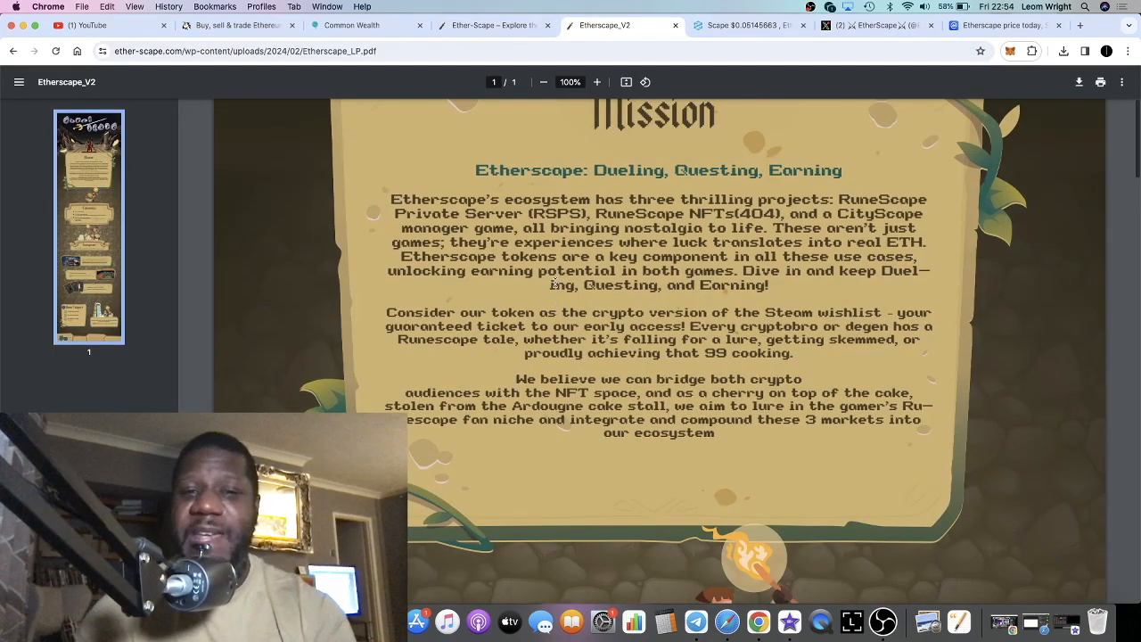
scroll(554, 281, "up", 10)
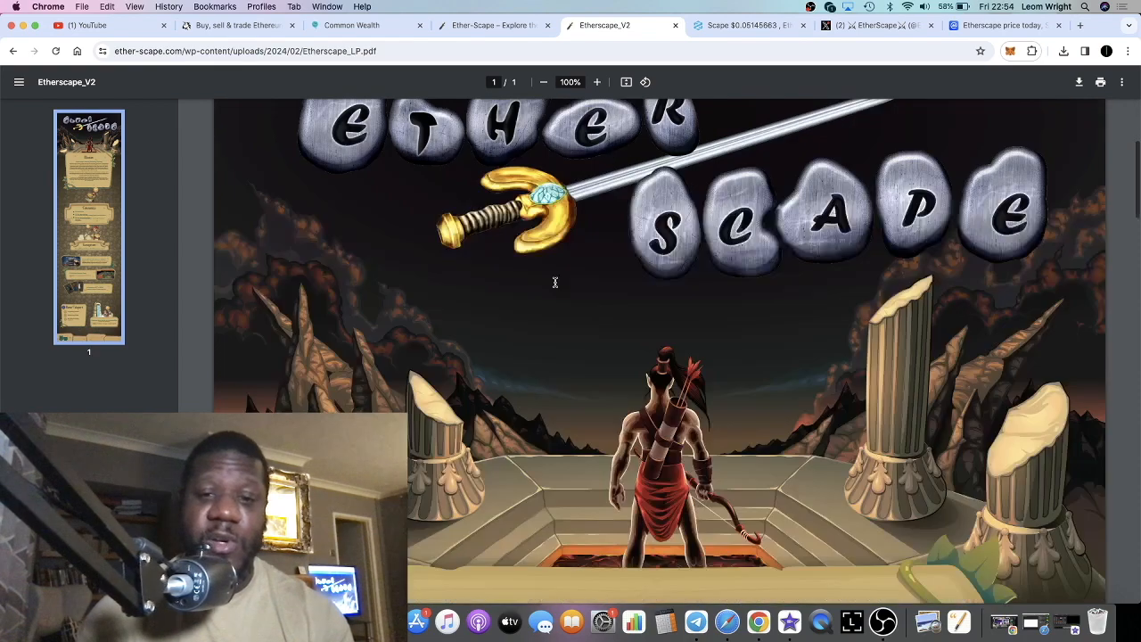
scroll(555, 281, "down", 5)
scroll(555, 281, "down", 5)
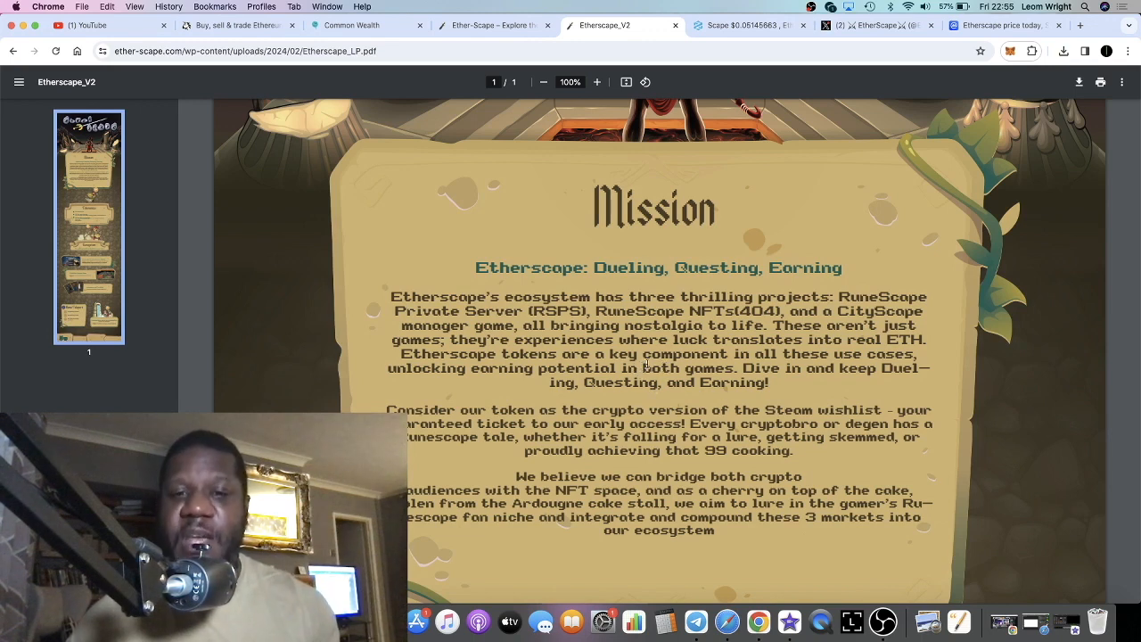
scroll(648, 364, "down", 2)
scroll(648, 364, "down", 2)
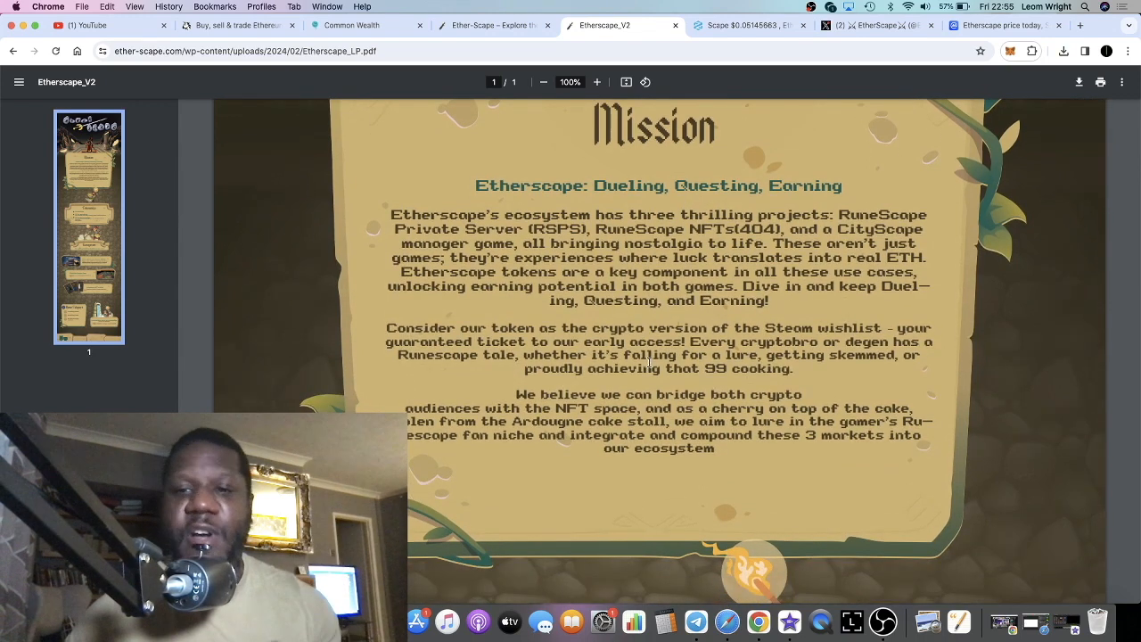
scroll(649, 363, "down", 1)
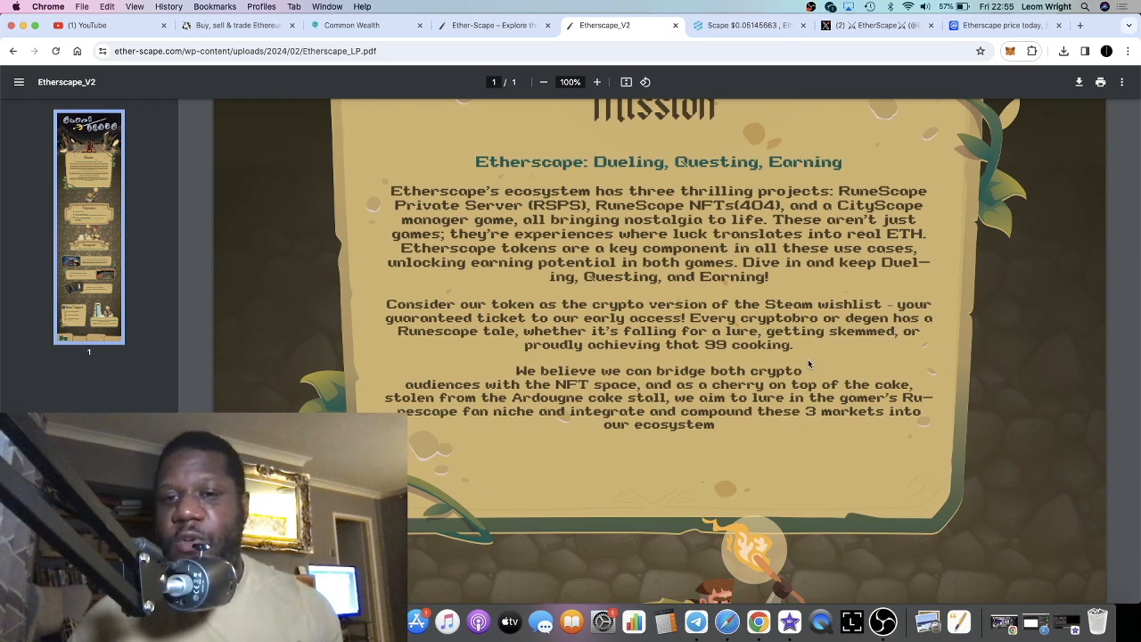
scroll(769, 321, "down", 5)
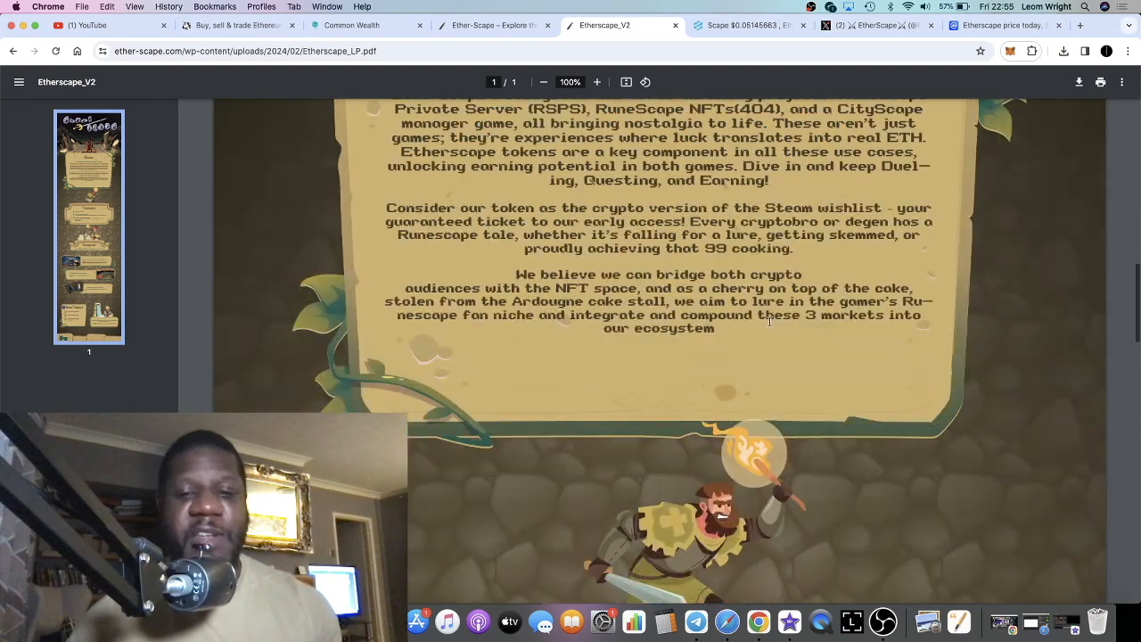
scroll(769, 320, "down", 5)
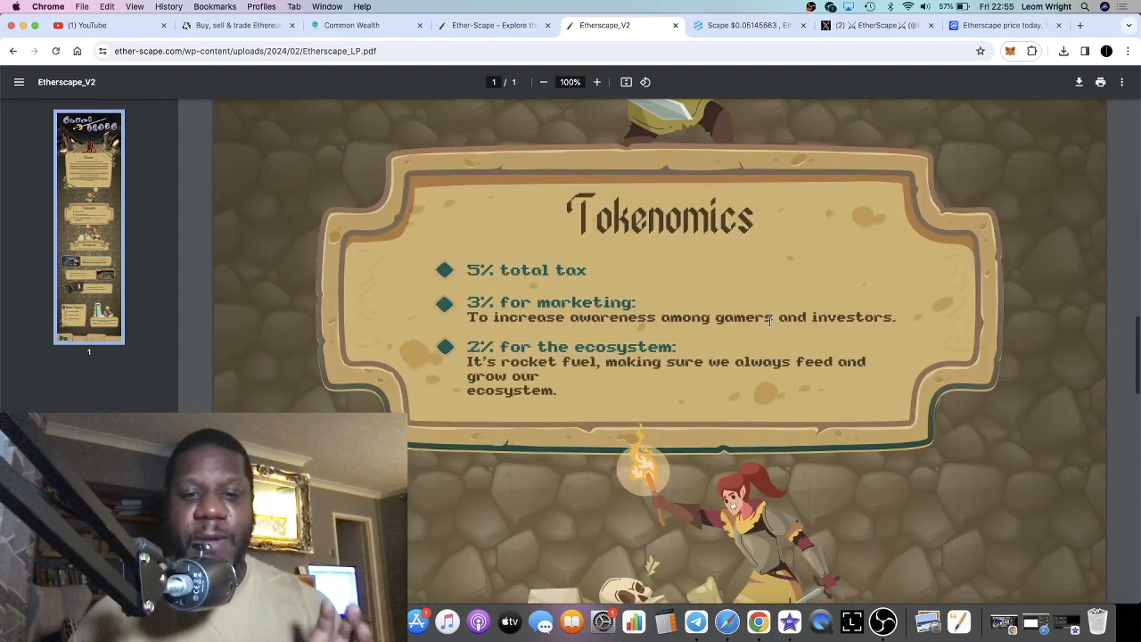
scroll(769, 321, "down", 5)
scroll(770, 321, "down", 5)
scroll(769, 321, "down", 5)
scroll(770, 321, "down", 5)
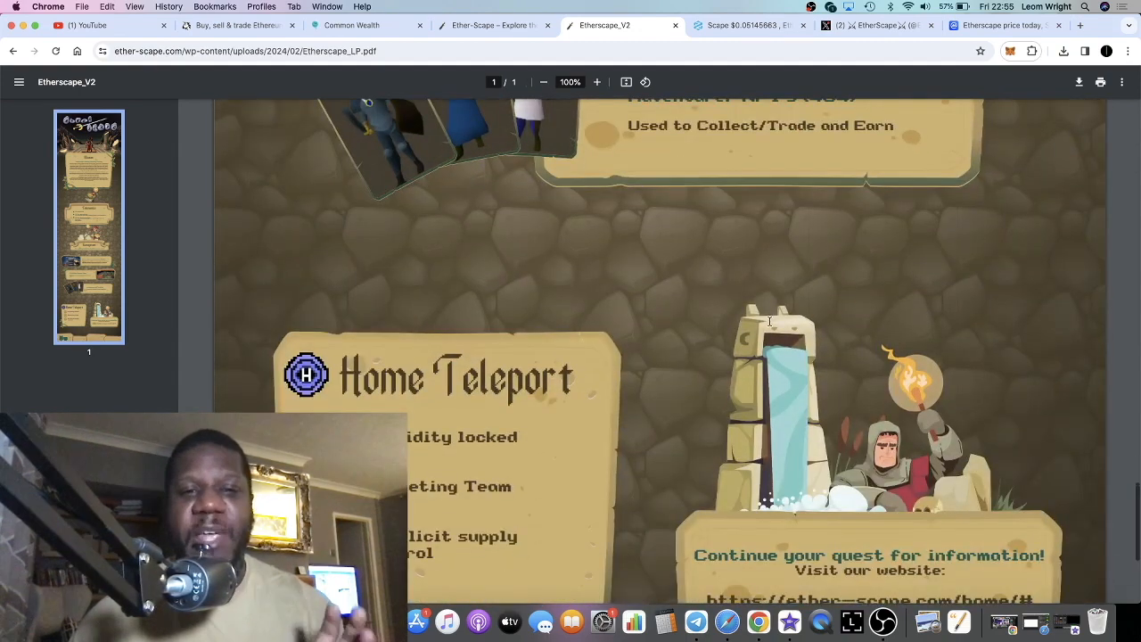
scroll(769, 321, "up", 8)
scroll(769, 321, "up", 3)
scroll(770, 321, "down", 2)
scroll(770, 321, "up", 2)
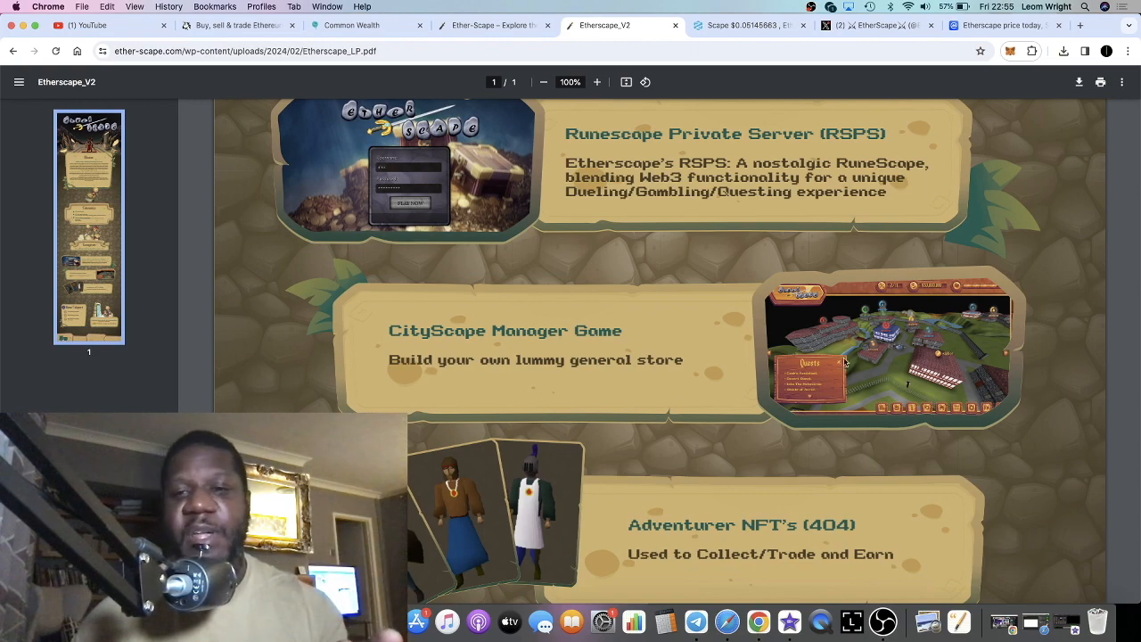
Step: After reading Tokenomics through Home Teleport, RSPS and CityScape, return to the EtherScape X profile
left_click(858, 25)
scroll(639, 372, "down", 5)
scroll(639, 371, "down", 3)
scroll(639, 371, "down", 5)
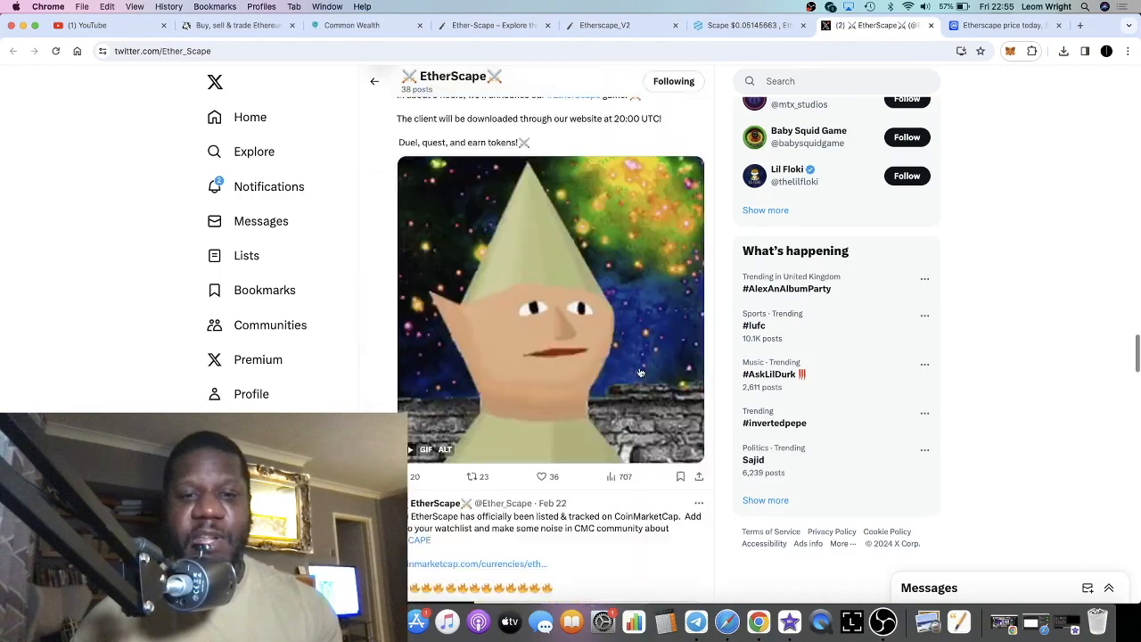
scroll(639, 372, "down", 5)
scroll(640, 372, "down", 5)
scroll(639, 372, "down", 3)
scroll(539, 343, "up", 2)
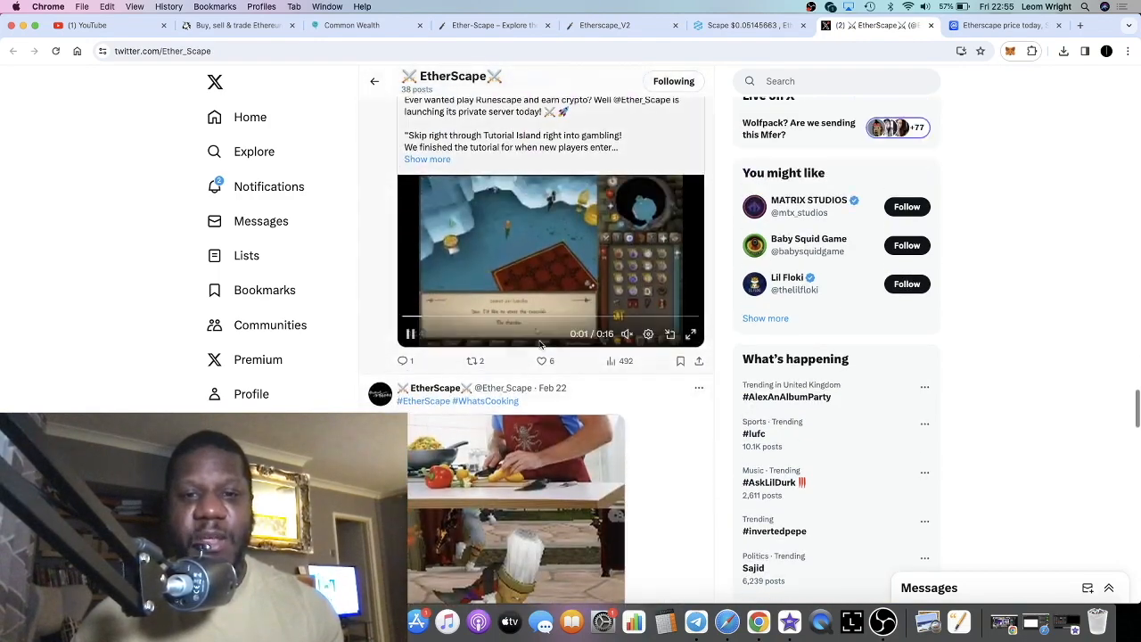
Step: Watch the Crypto Altstars gameplay clip full size, then go back to the ether-scape.com homepage
left_click(540, 294)
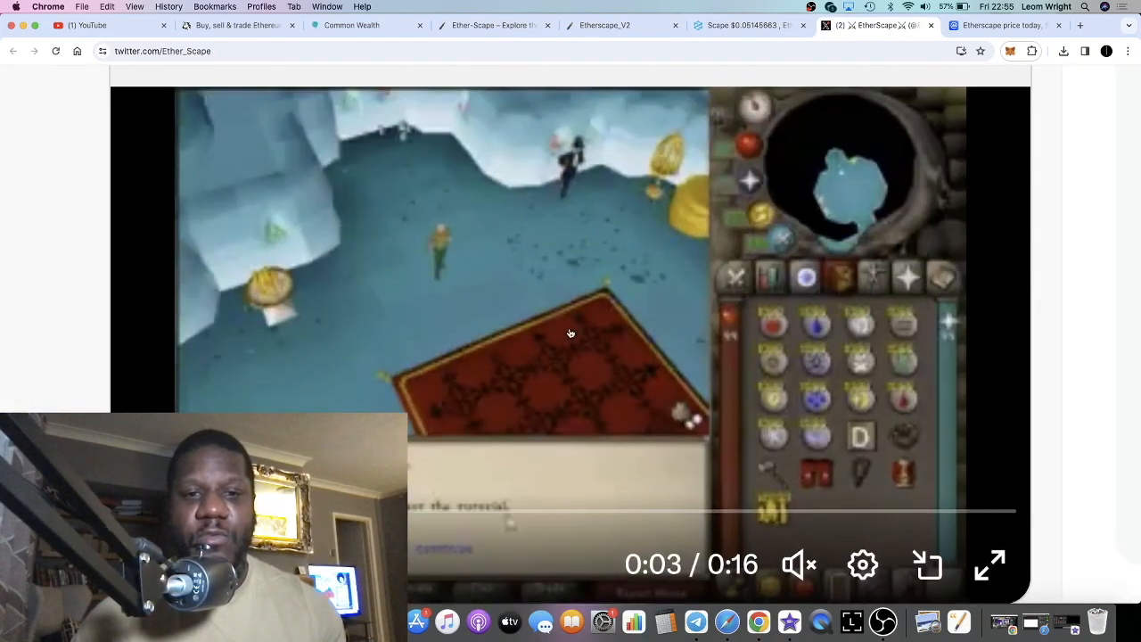
scroll(571, 333, "up", 3)
scroll(539, 309, "down", 4)
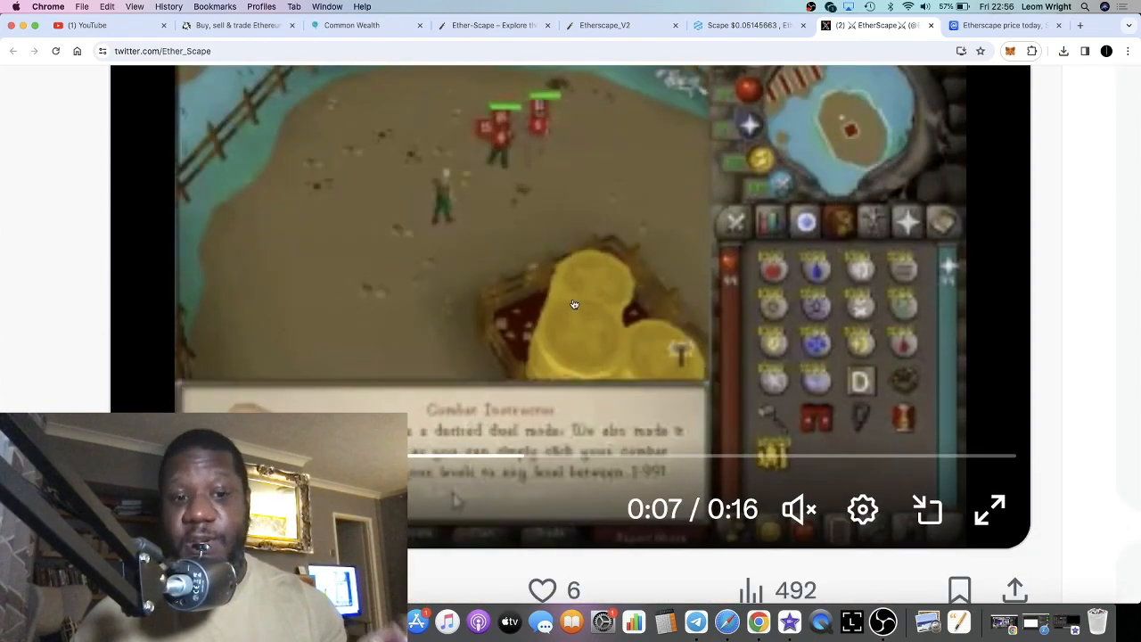
key("Escape")
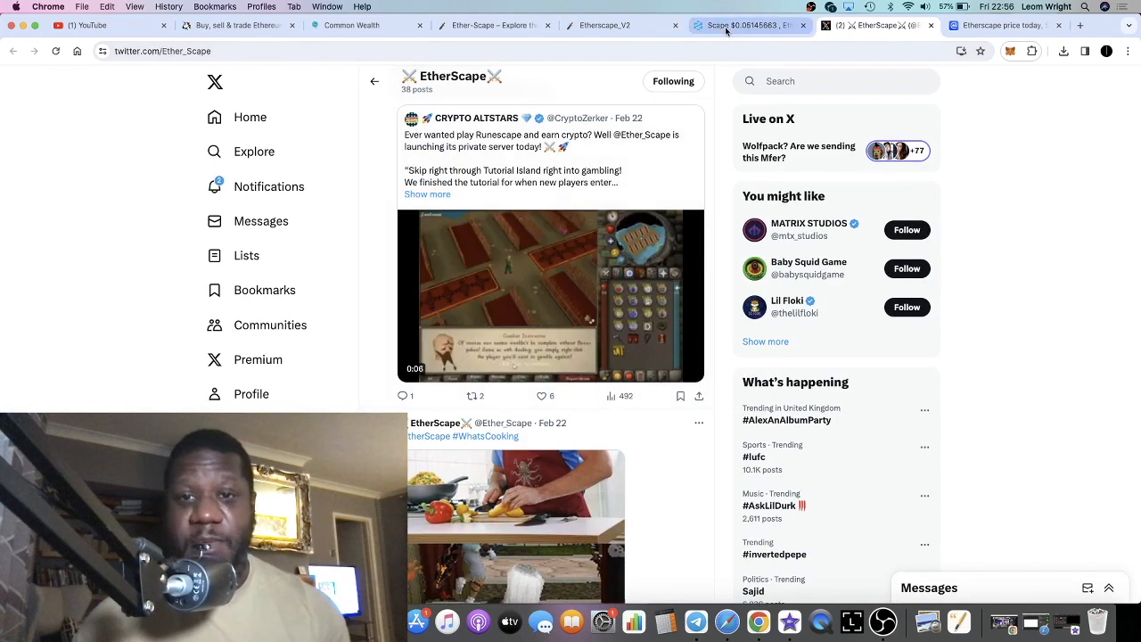
left_click(473, 25)
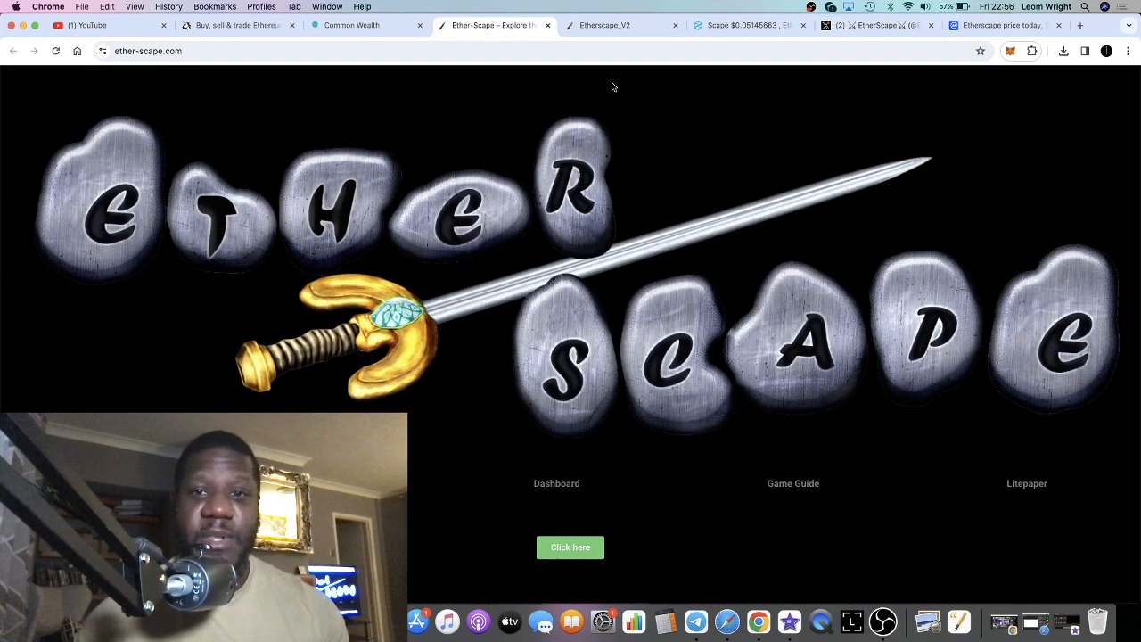
Step: Scroll the litepaper back up to its Ether Scape title artwork, then move to the DEXTools Scape chart
left_click(616, 25)
scroll(564, 481, "down", 5)
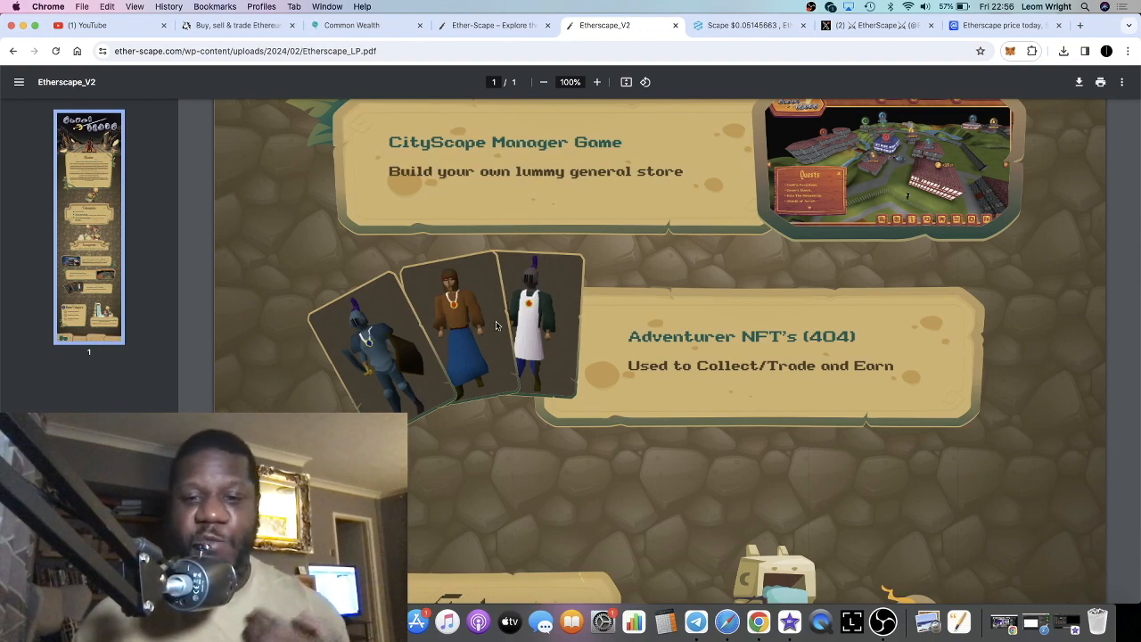
scroll(499, 326, "down", 10)
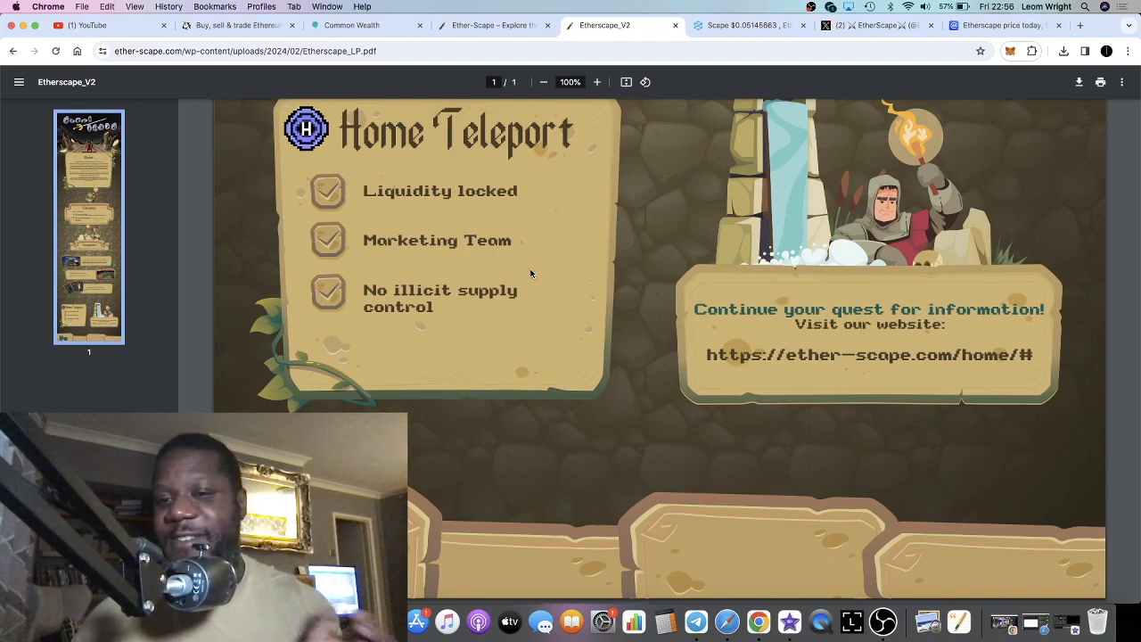
scroll(531, 273, "up", 10)
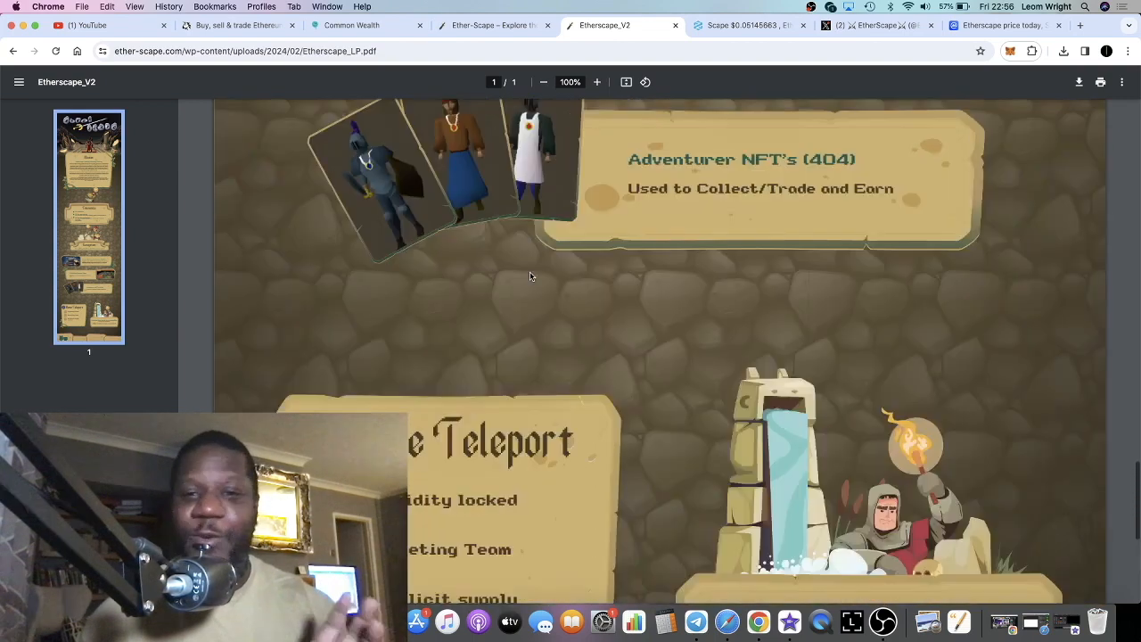
scroll(531, 276, "up", 10)
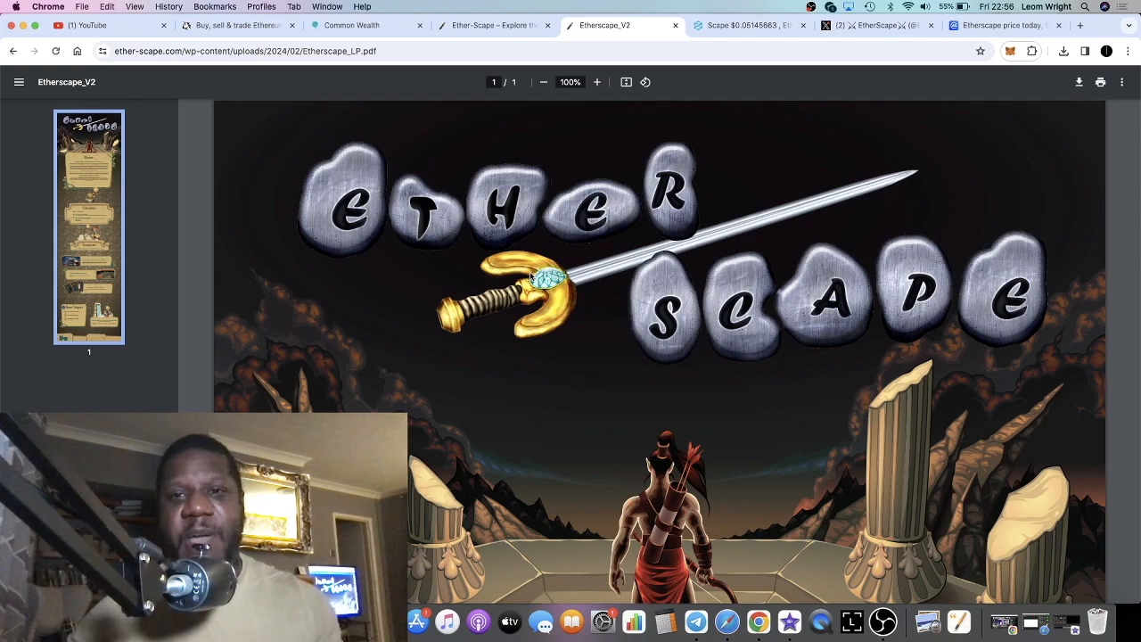
scroll(636, 317, "down", 5)
scroll(636, 317, "down", 5)
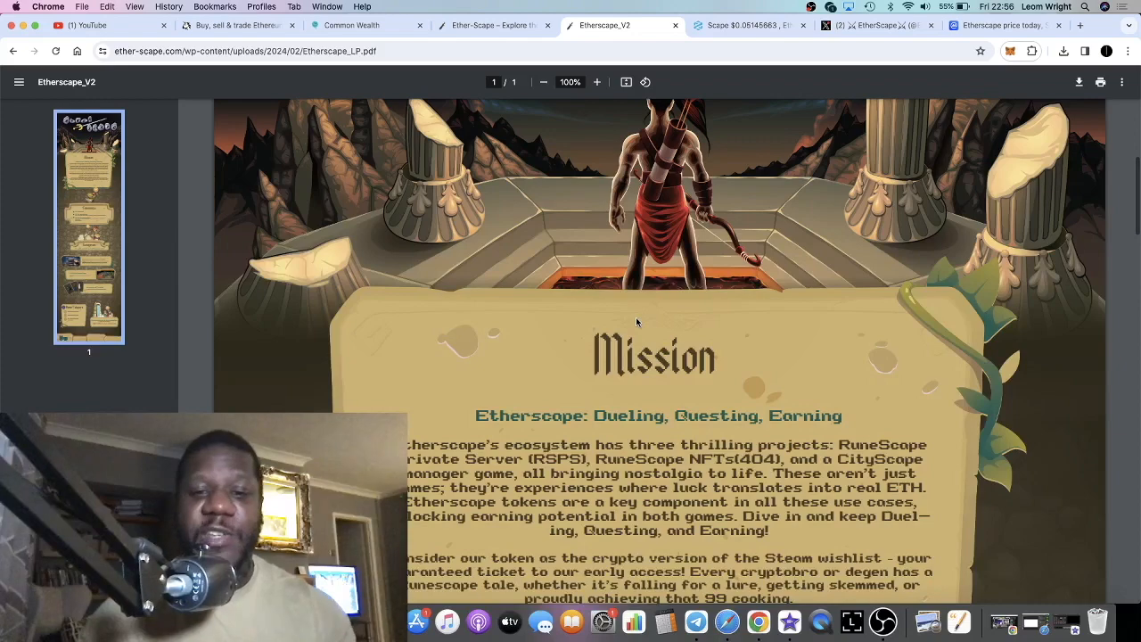
scroll(635, 317, "up", 5)
scroll(636, 316, "up", 5)
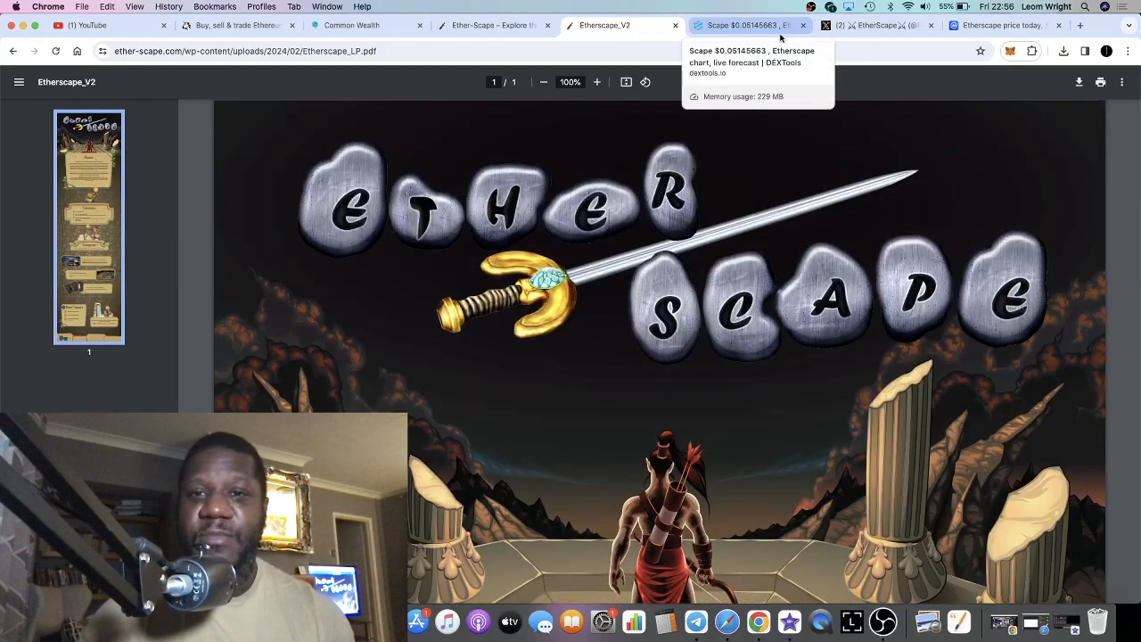
left_click(749, 25)
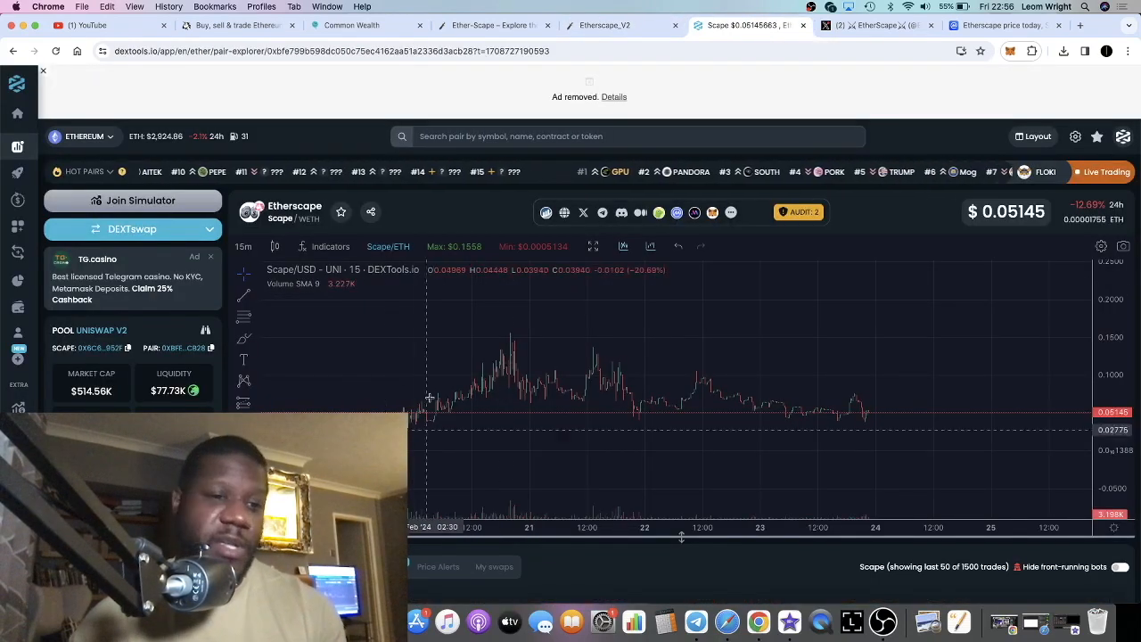
Step: Check Etherscape's CoinMarketCap listing, then view DEXTools pool stats: $514.56K market cap, $77.73K liquidity, 467 holders
left_click(999, 24)
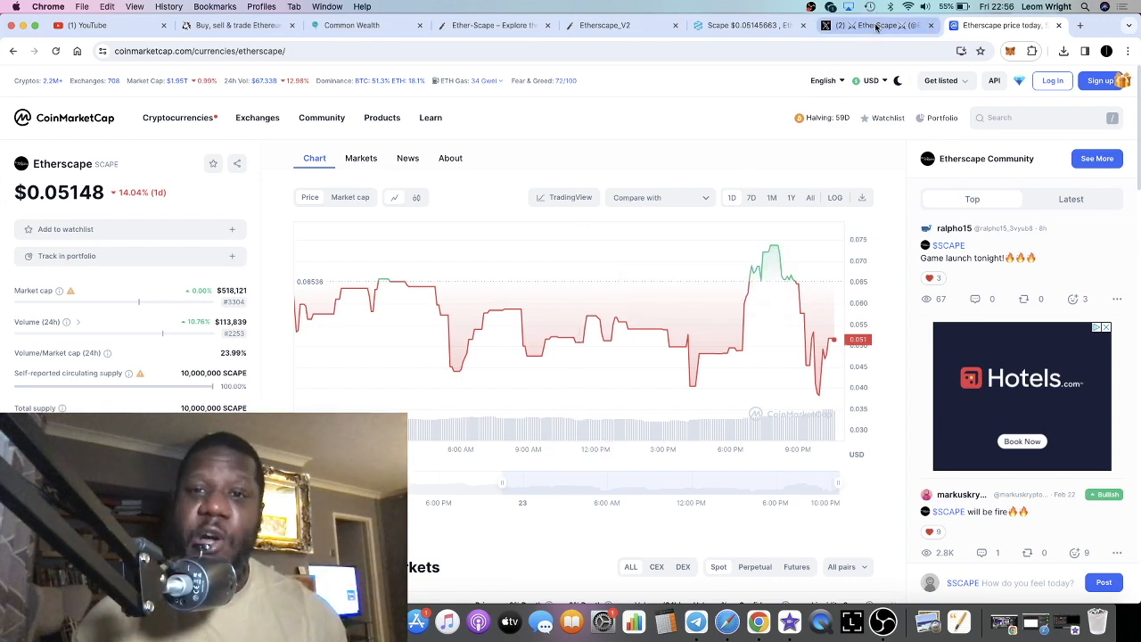
left_click(749, 25)
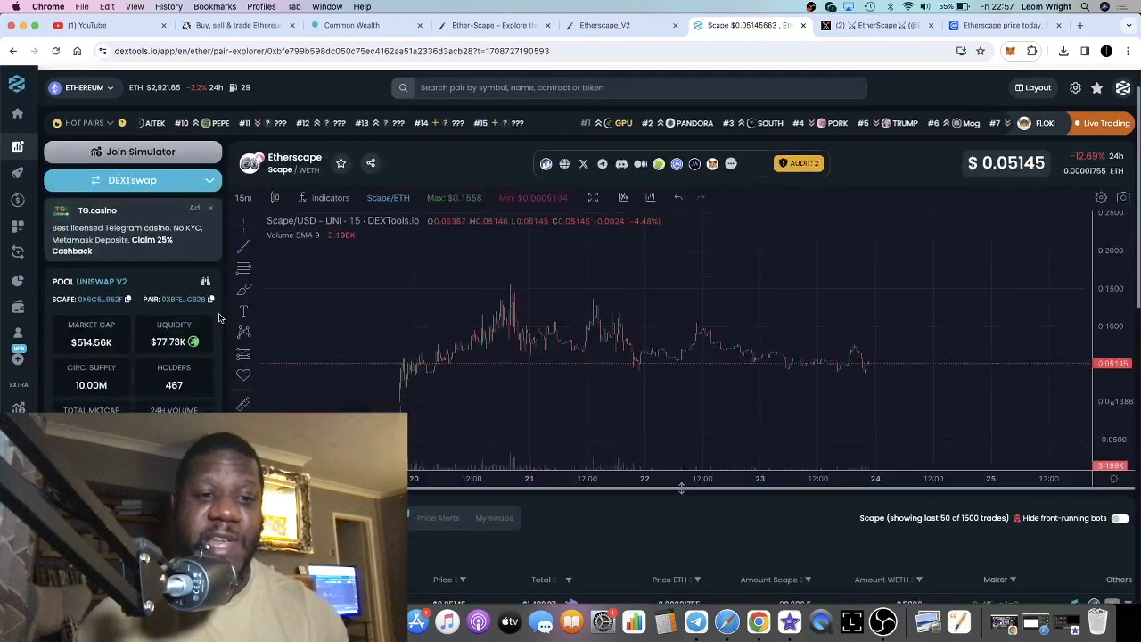
scroll(224, 303, "down", 3)
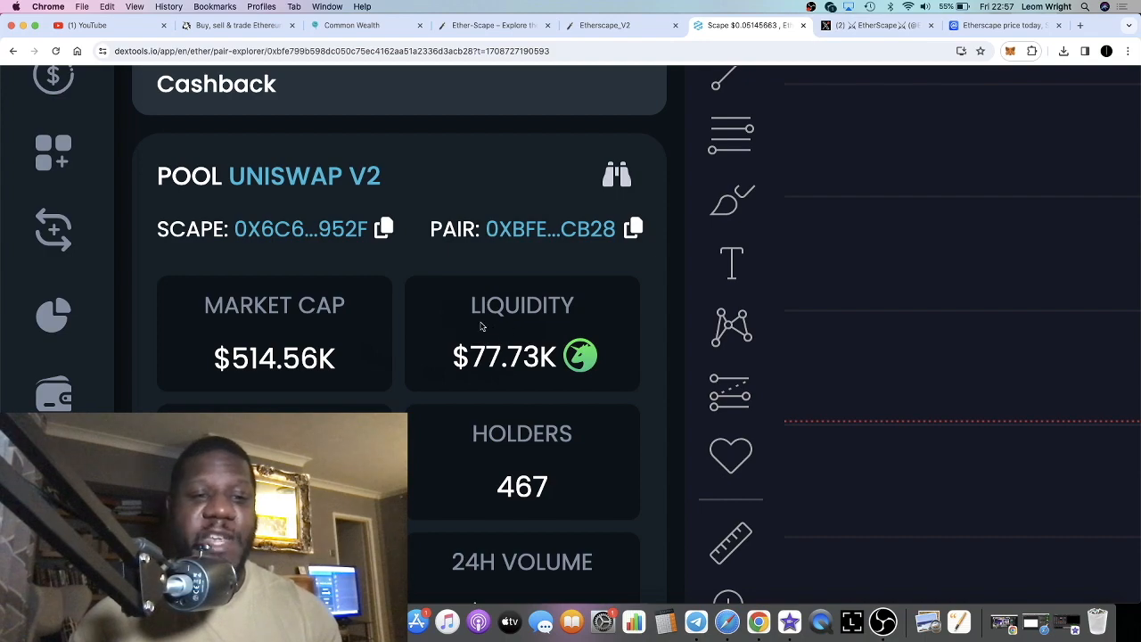
key("super+minus")
key("super+minus")
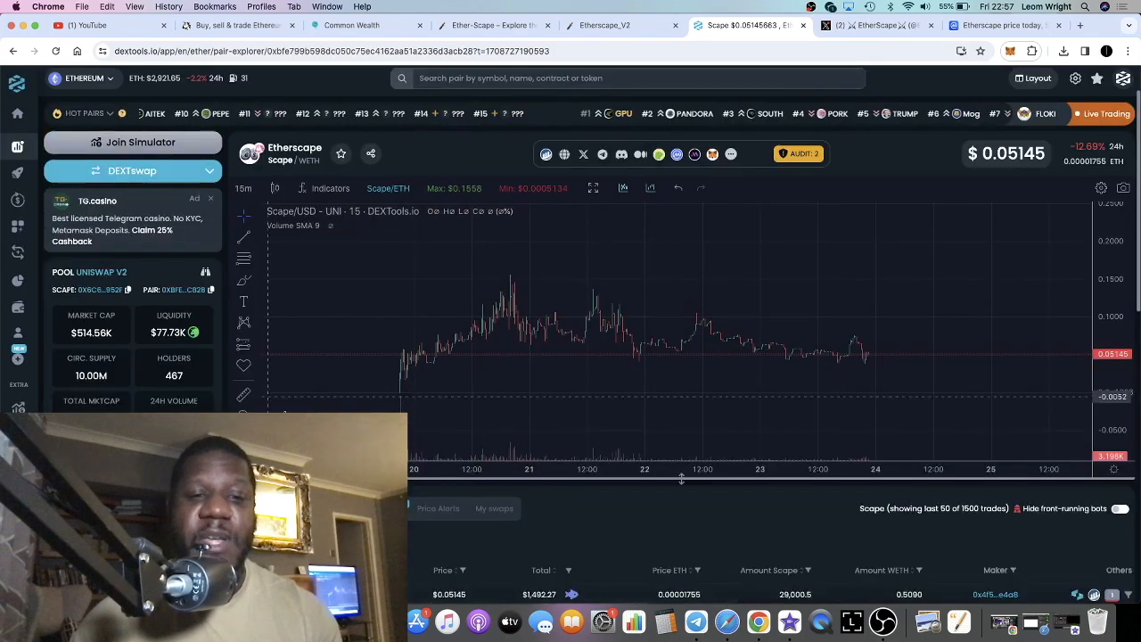
key("super+plus")
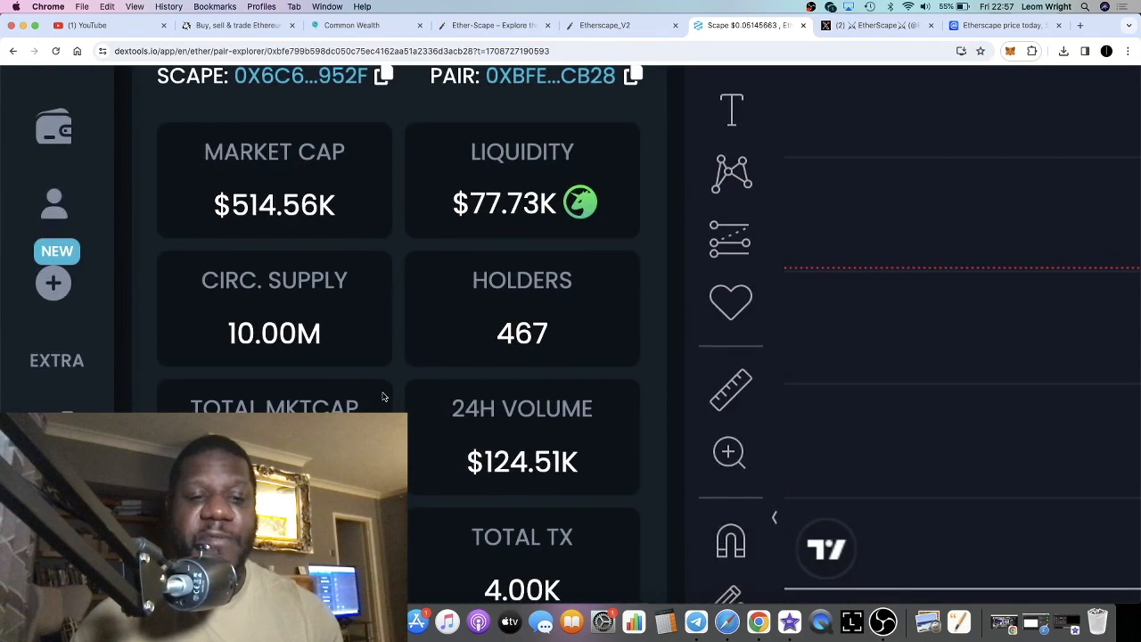
key("super+minus")
key("super+minus")
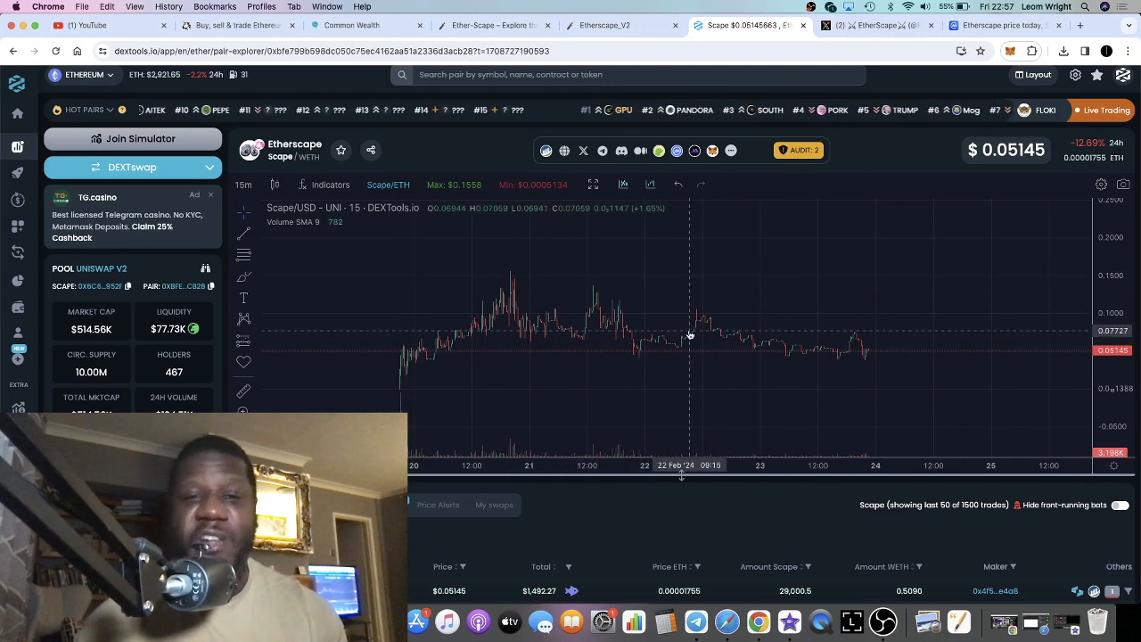
scroll(689, 337, "down", 2)
scroll(689, 336, "up", 2)
scroll(678, 357, "up", 2)
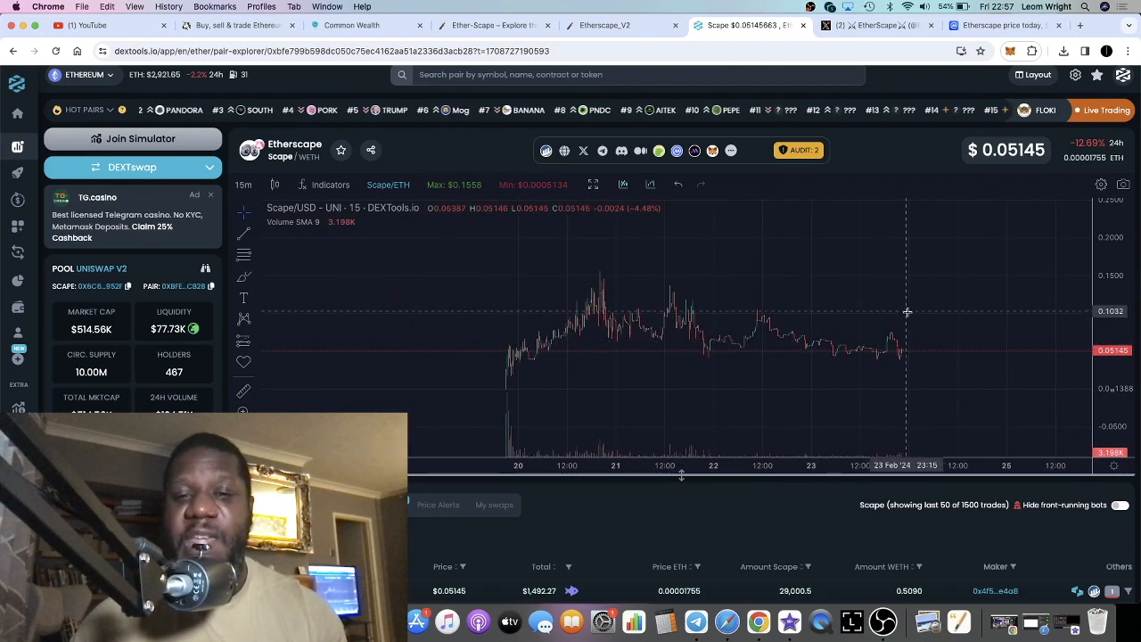
scroll(754, 301, "down", 2)
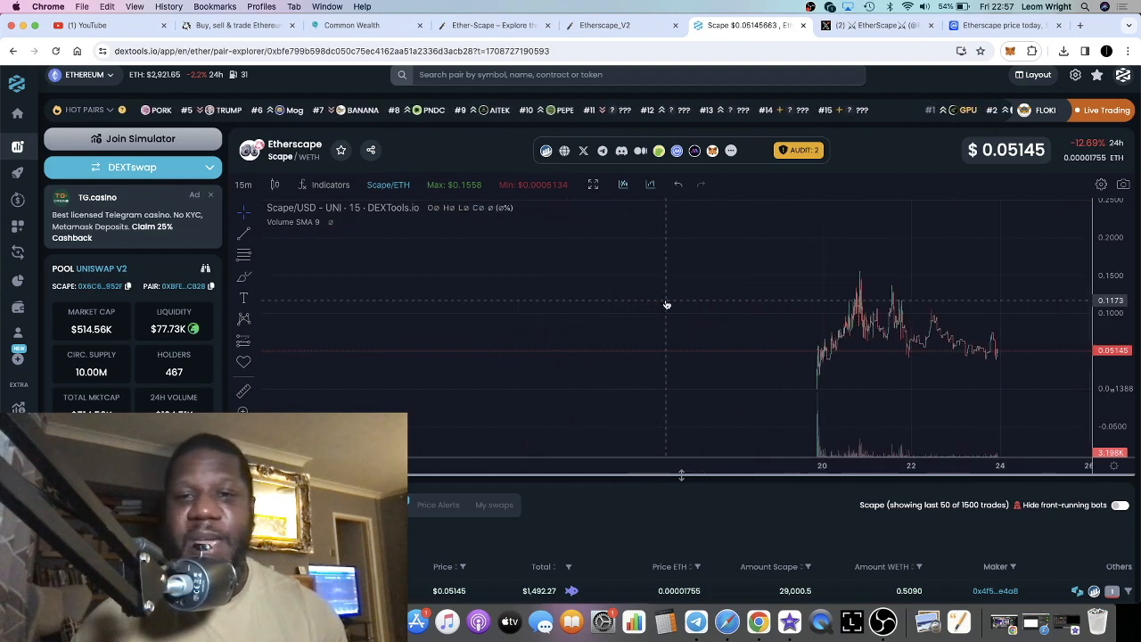
left_click_drag(753, 301, 667, 305)
scroll(667, 305, "up", 2)
scroll(494, 133, "up", 2)
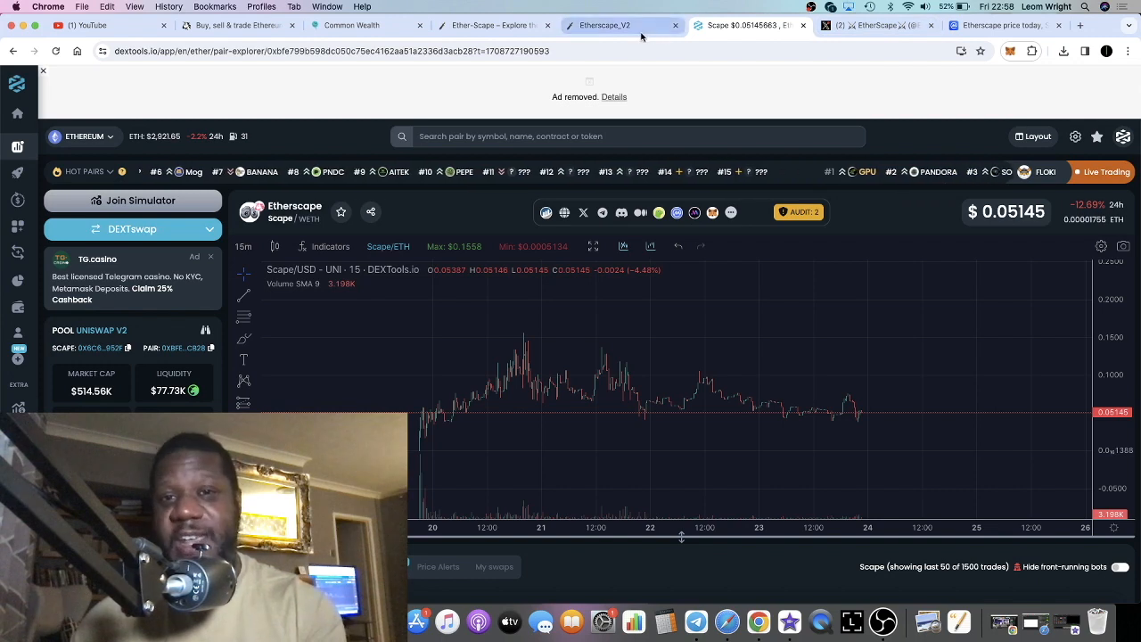
Step: Leave the DEXTools Scape/WETH chart for the ether-scape.com homepage
left_click(495, 25)
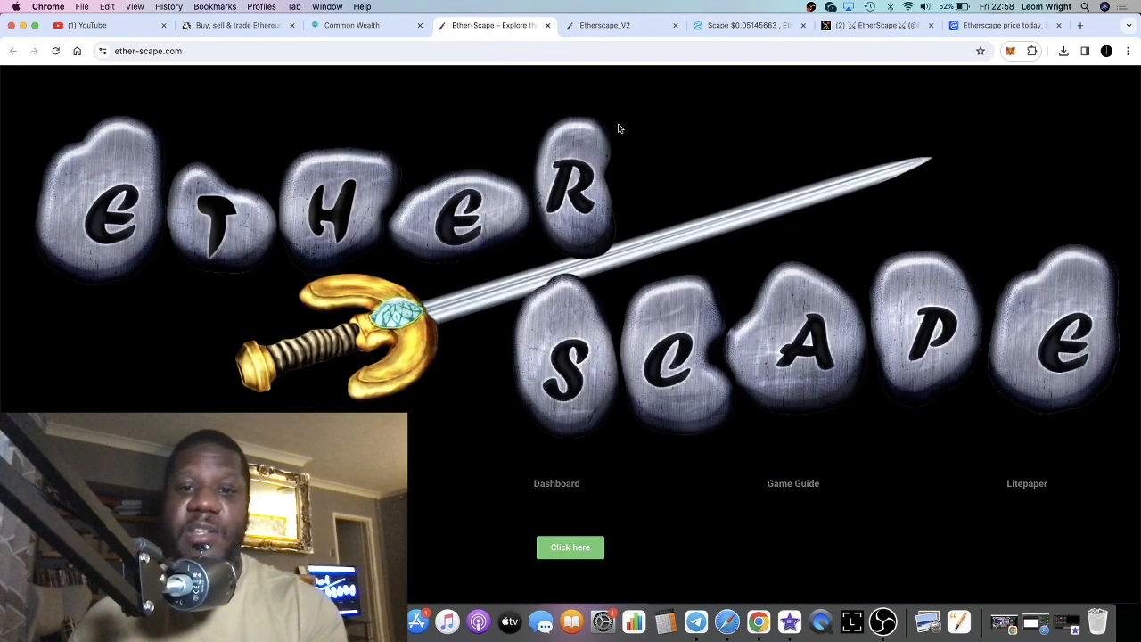
Step: Flip past the litepaper and CoinMarketCap listing and land on the EtherScape X profile header
left_click(606, 25)
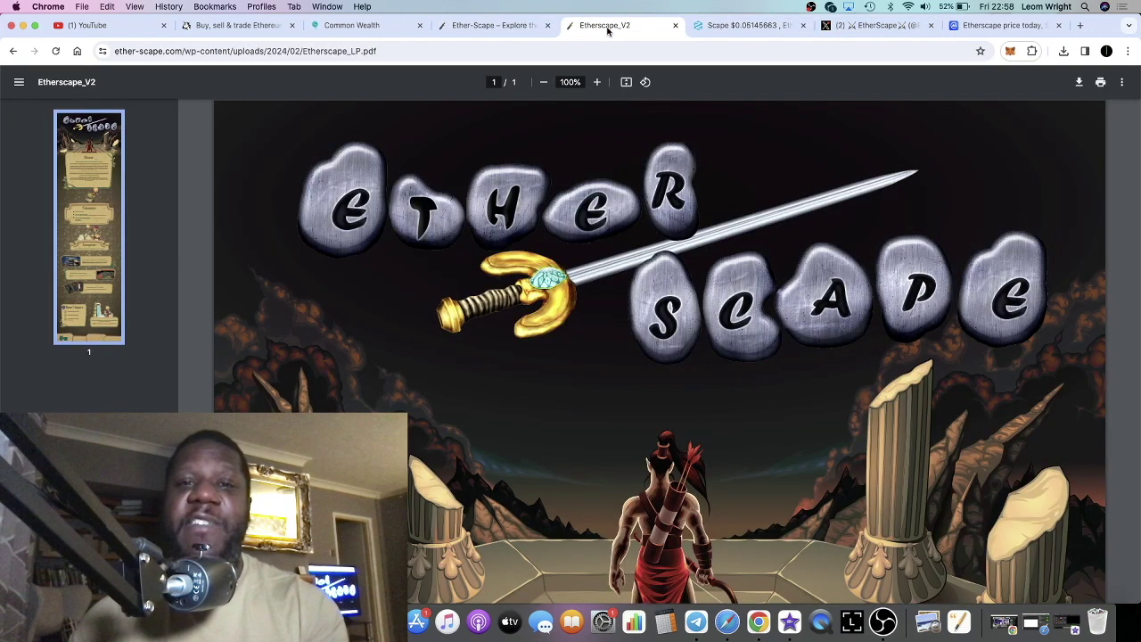
left_click(1002, 25)
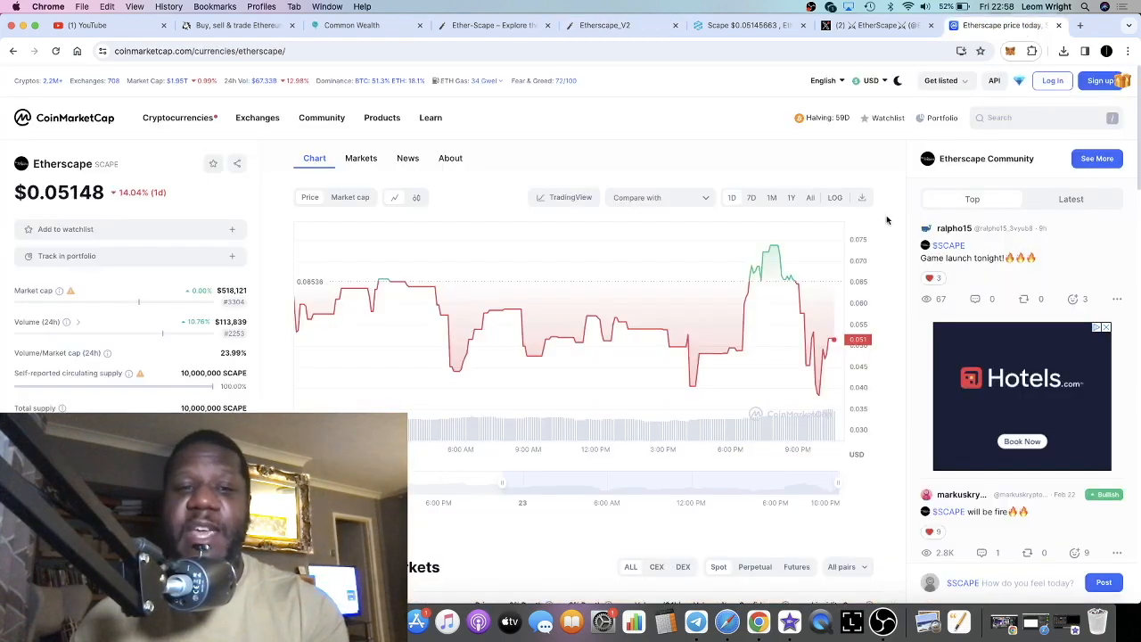
left_click(878, 25)
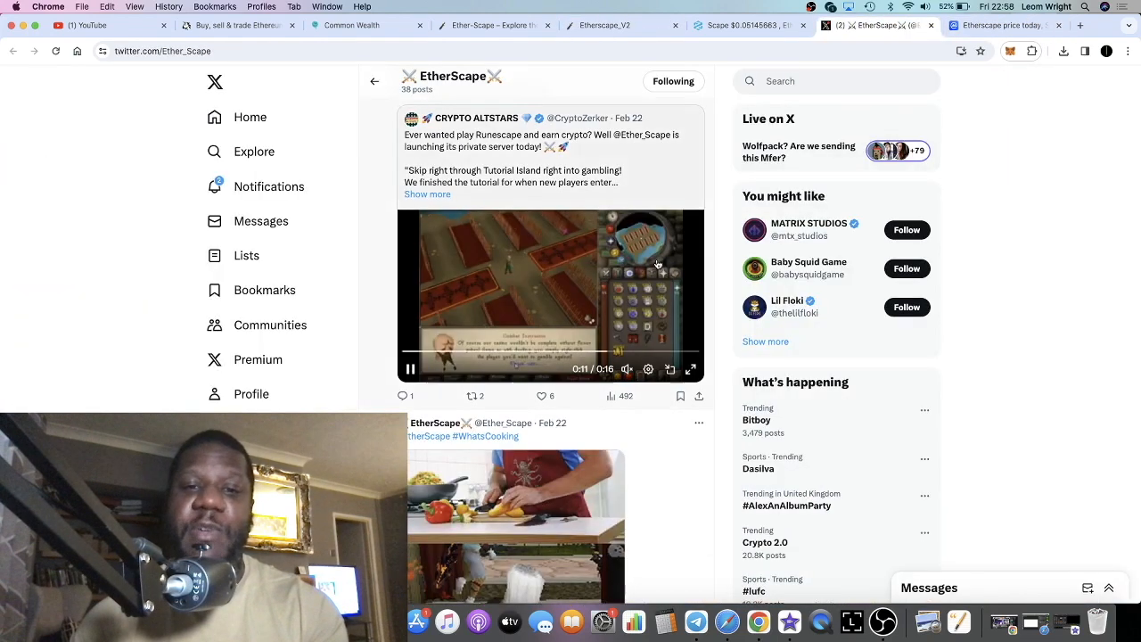
scroll(553, 268, "down", 5)
scroll(657, 261, "down", 5)
scroll(657, 262, "up", 8)
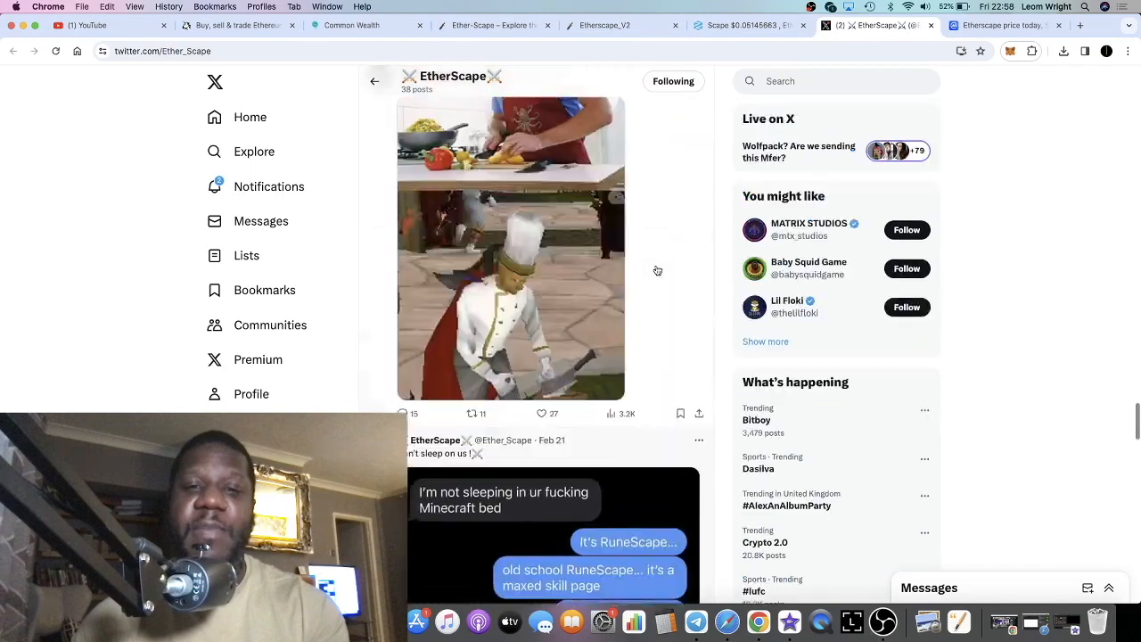
scroll(657, 267, "up", 3)
scroll(657, 269, "up", 5)
scroll(657, 269, "up", 5)
scroll(657, 269, "up", 5)
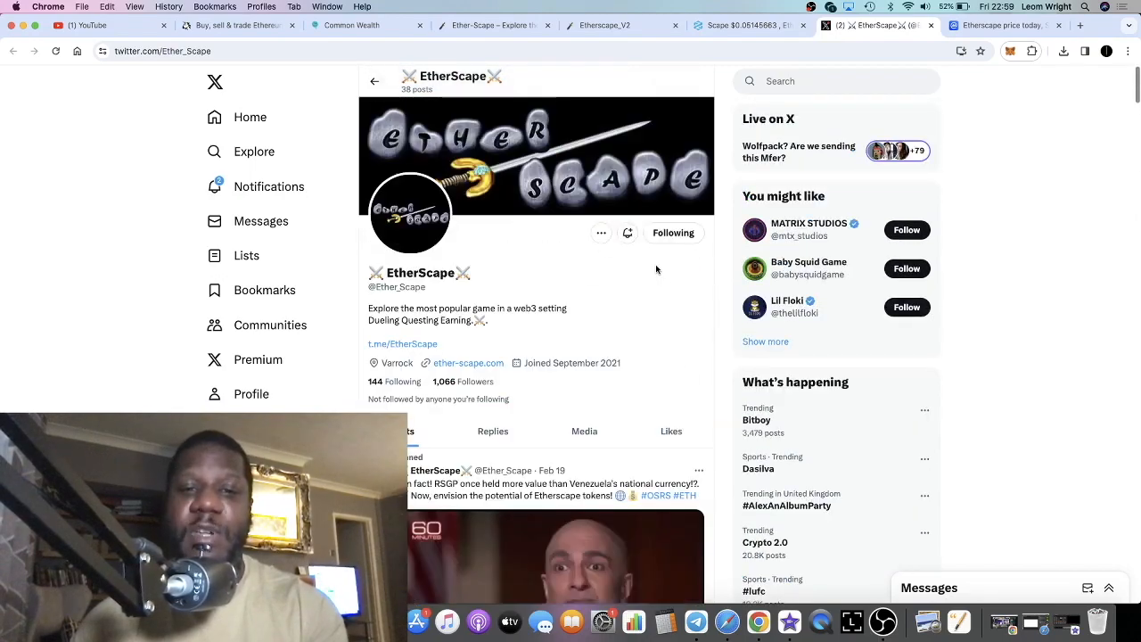